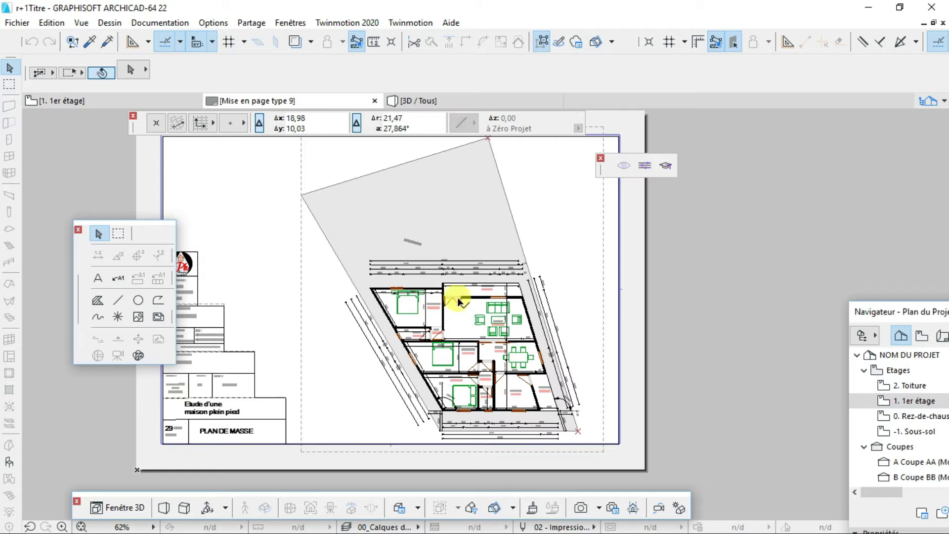
left_click(456, 334)
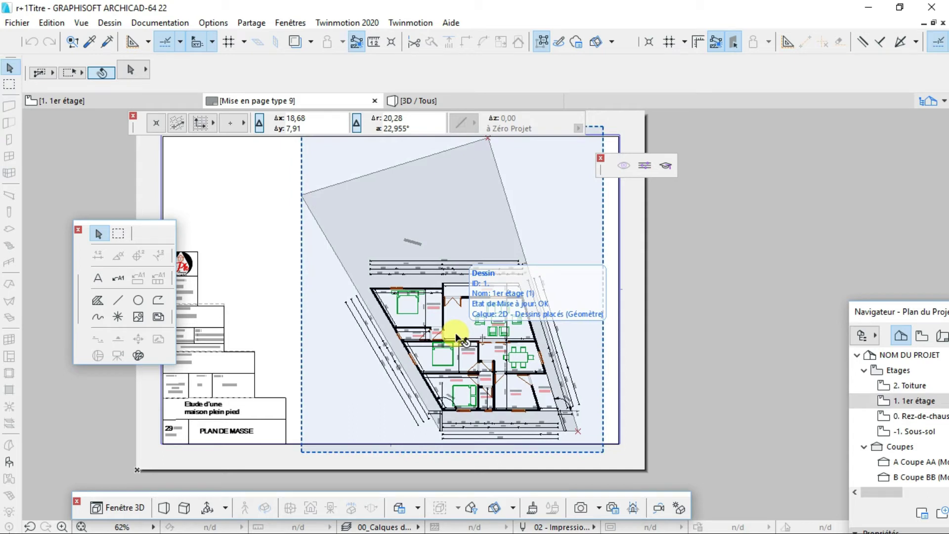
scroll(454, 350, "up", 3)
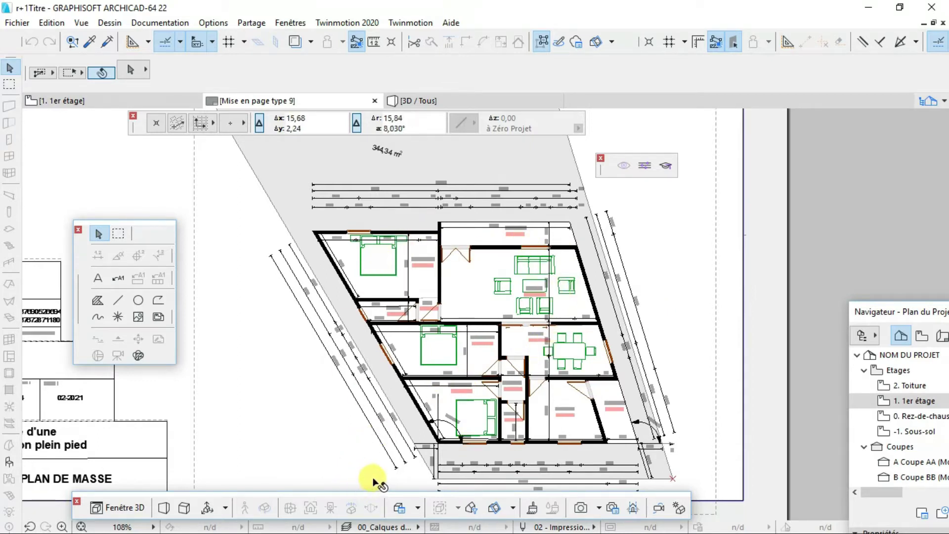
key("super")
key("super")
key("super")
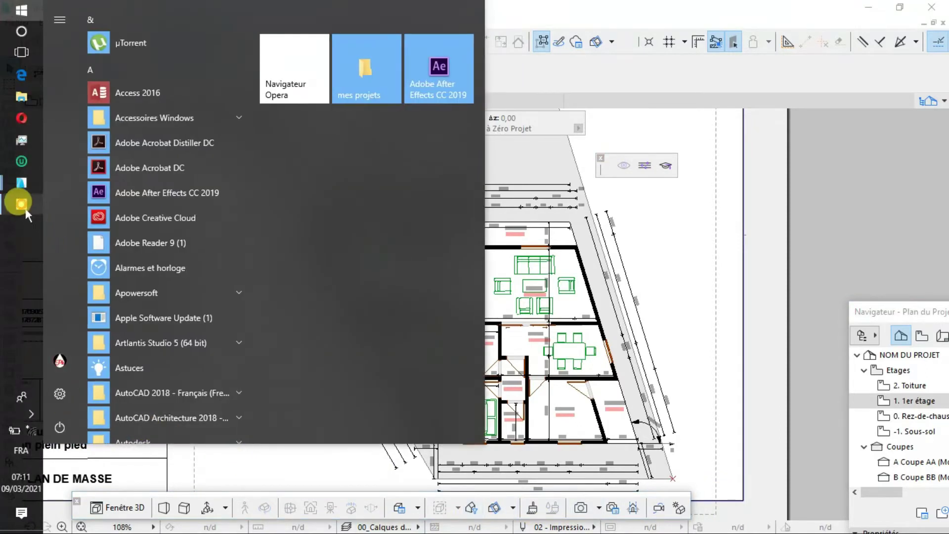
left_click(22, 203)
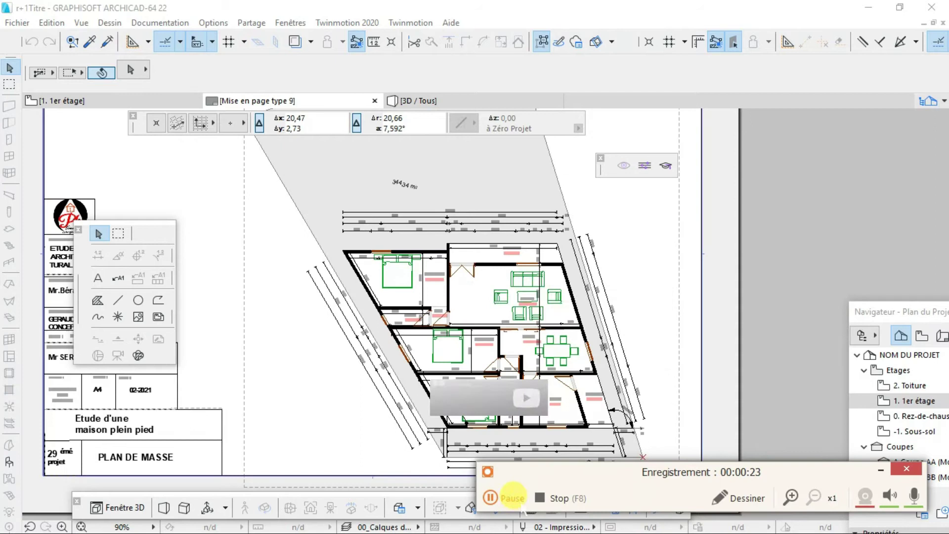
left_click(513, 497)
left_click(512, 497)
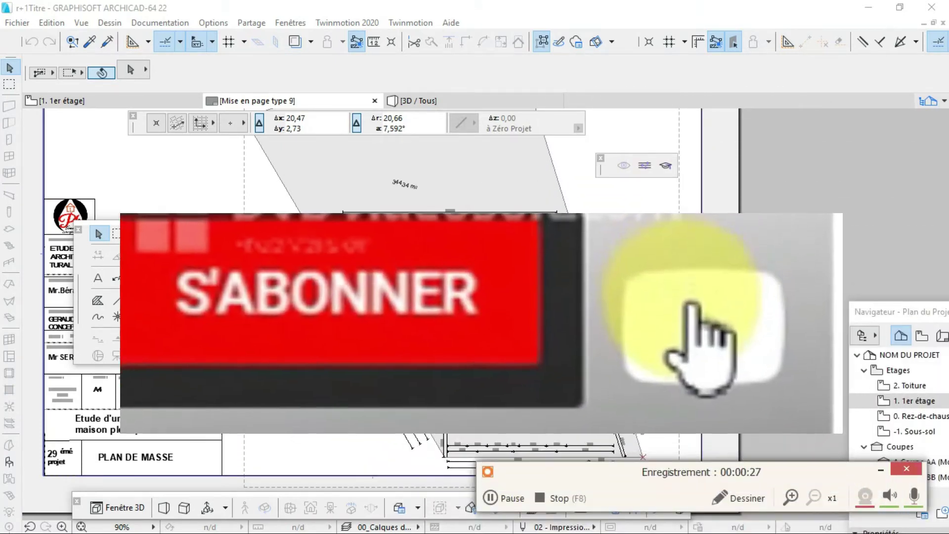
scroll(376, 277, "up", 3)
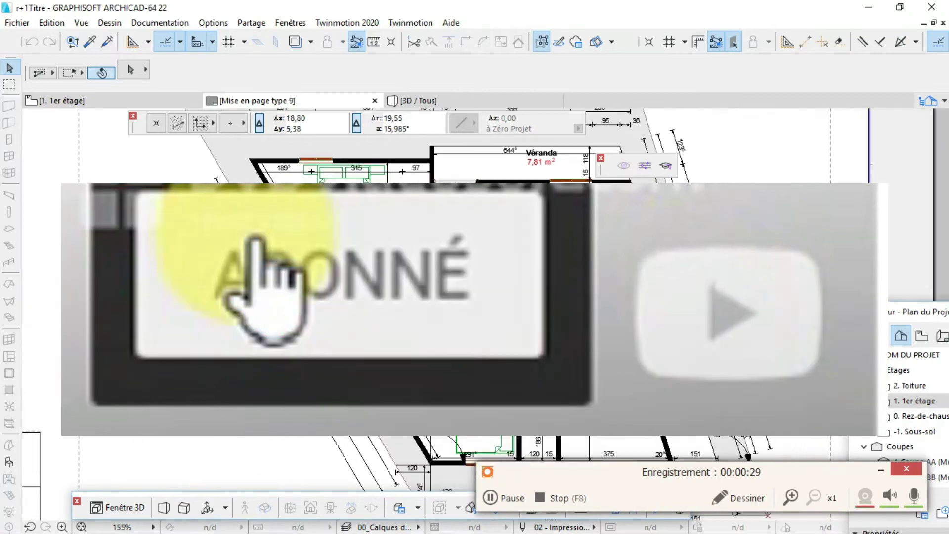
scroll(375, 277, "down", 5)
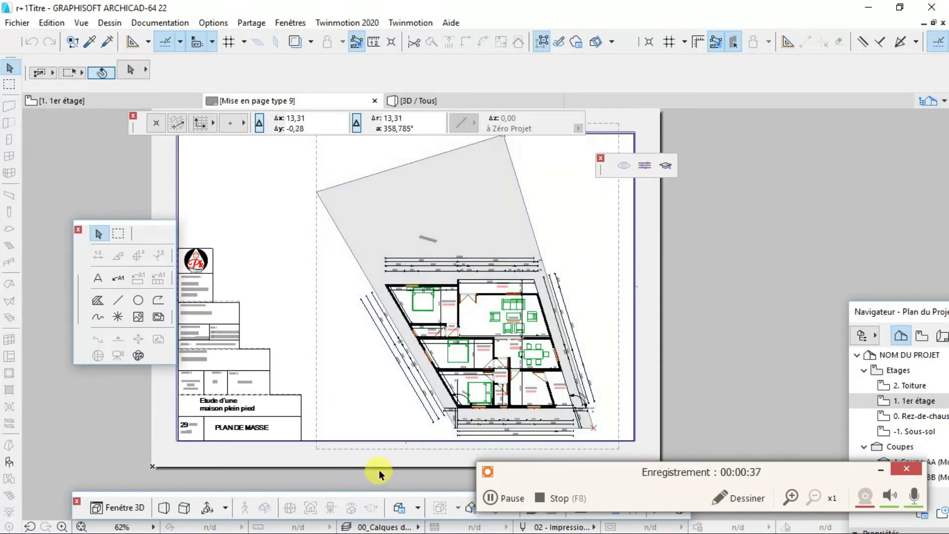
key("alt+Tab")
key("alt+shift+Tab")
key("alt+Tab")
key("alt+Tab")
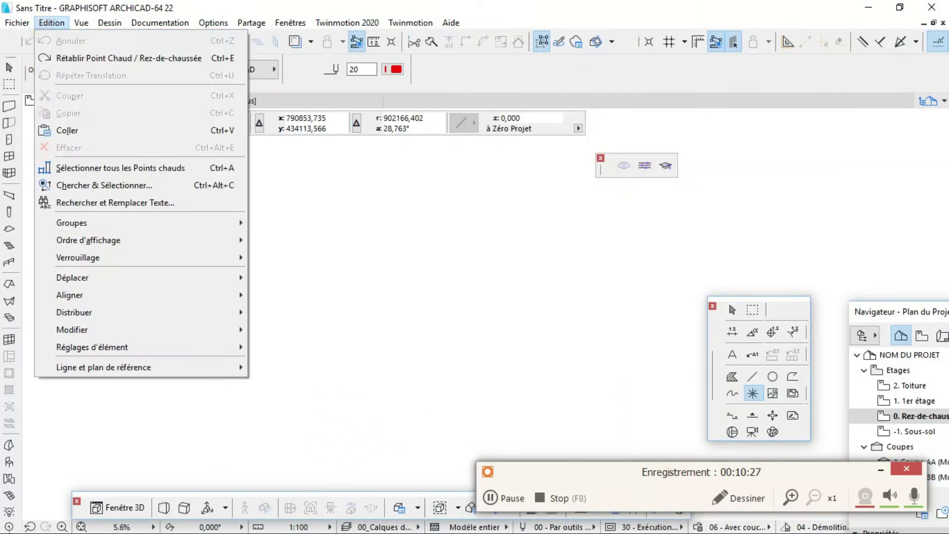
- Create a new project without saving the changes to the current untitled one
key("Escape")
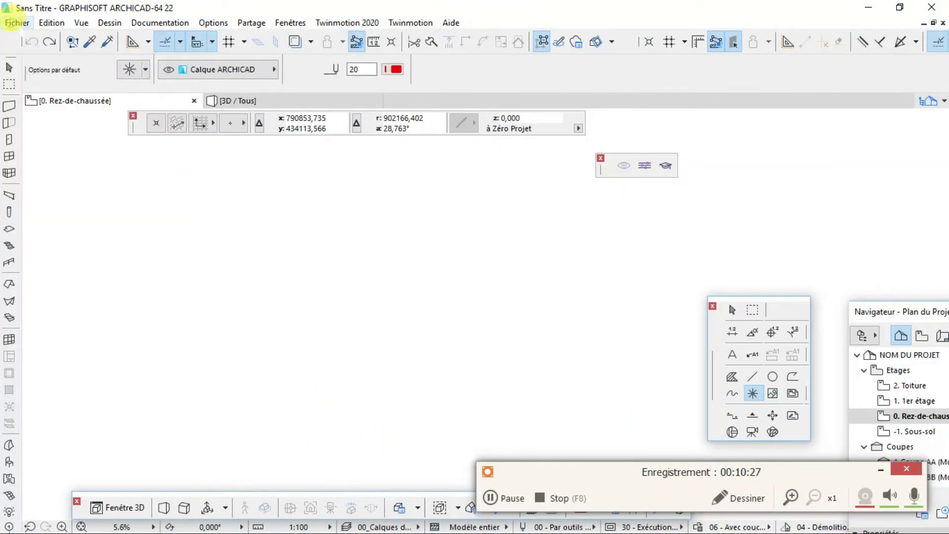
left_click(17, 23)
mouse_move(27, 39)
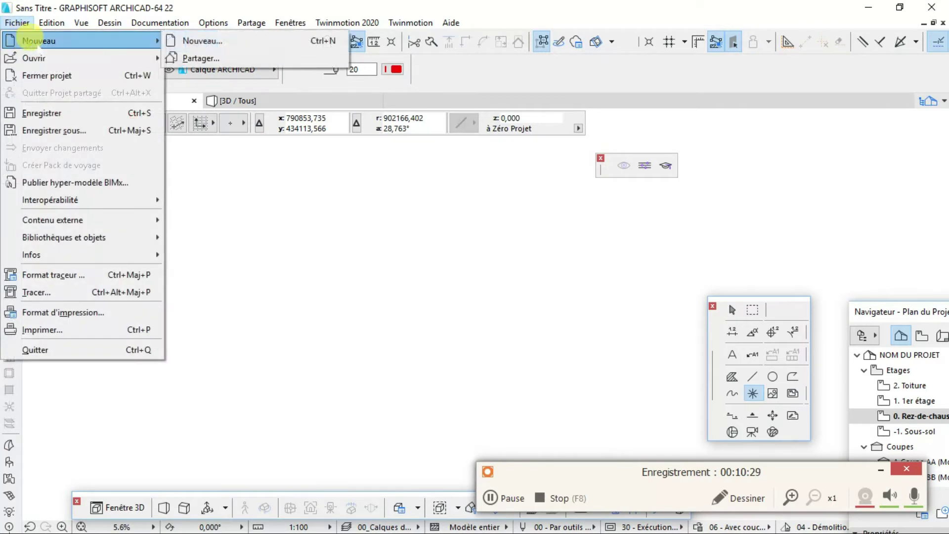
left_click(197, 40)
left_click(514, 325)
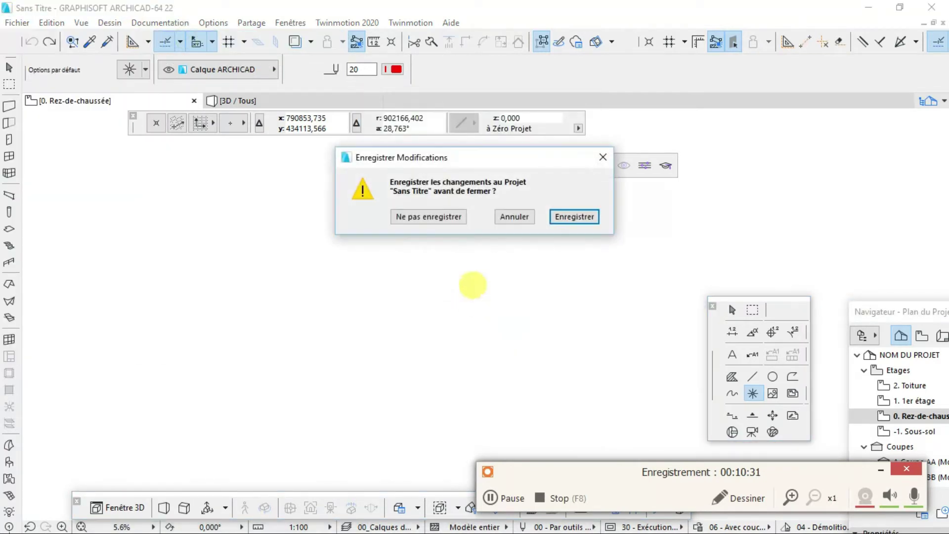
left_click(428, 217)
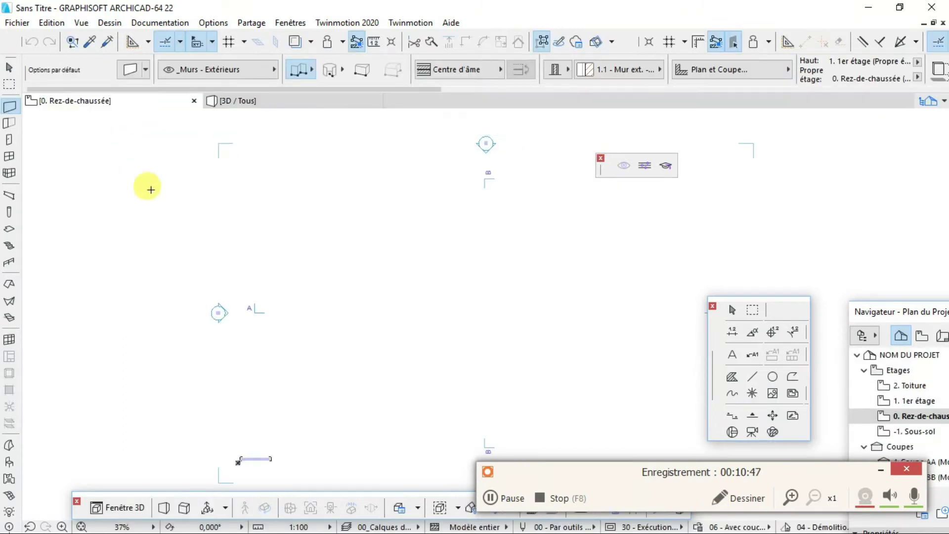
- Place the external drawing IMG-20210222-WA0006.jpg on the ground floor plan, between the elevation markers
key("Escape")
scroll(365, 298, "down", 4)
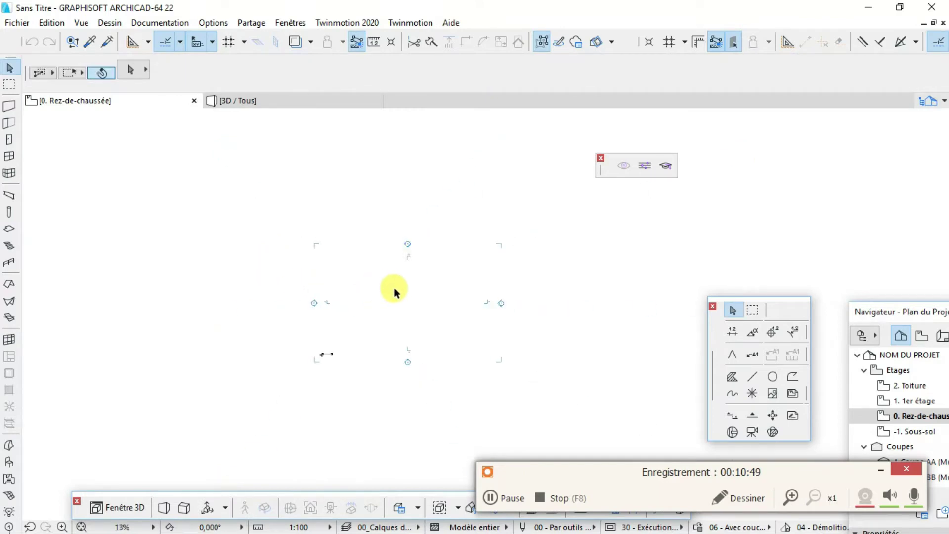
scroll(395, 311, "up", 3)
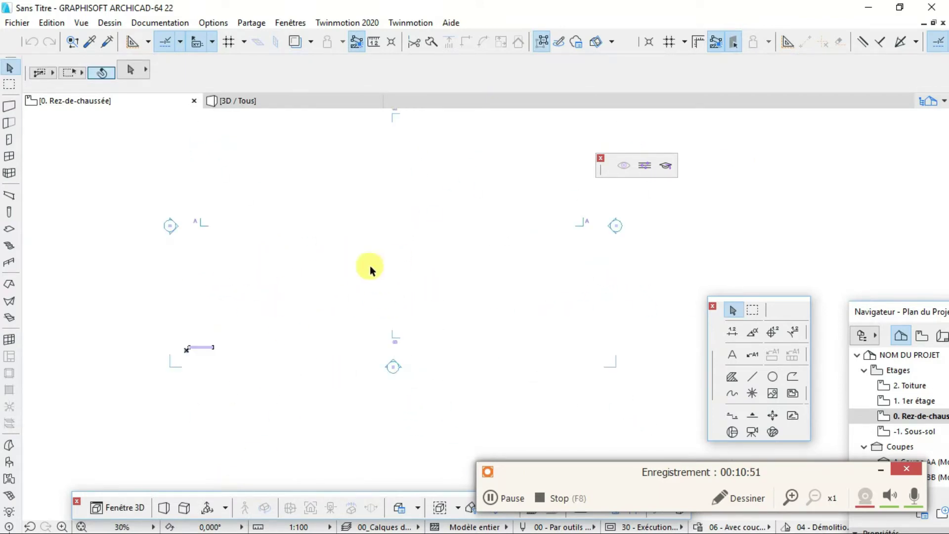
scroll(256, 312, "up", 3)
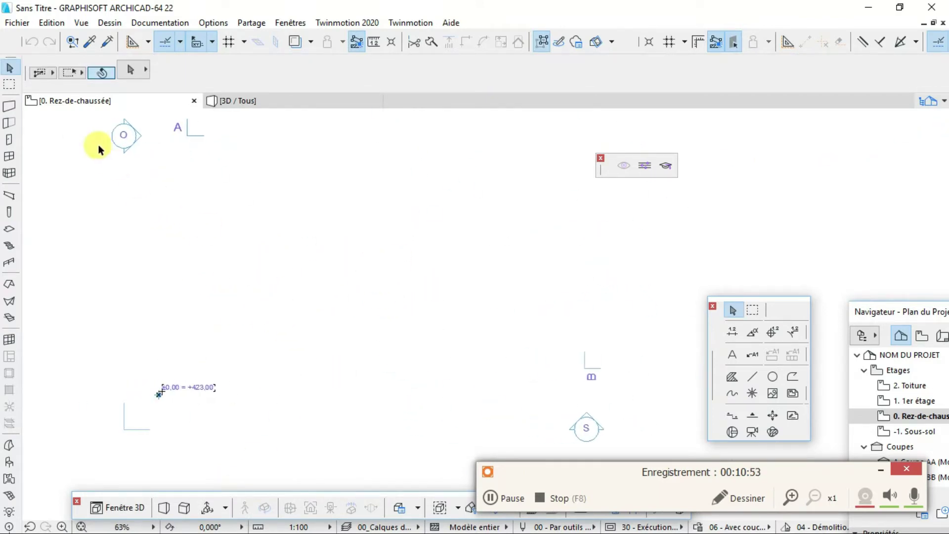
left_click(18, 22)
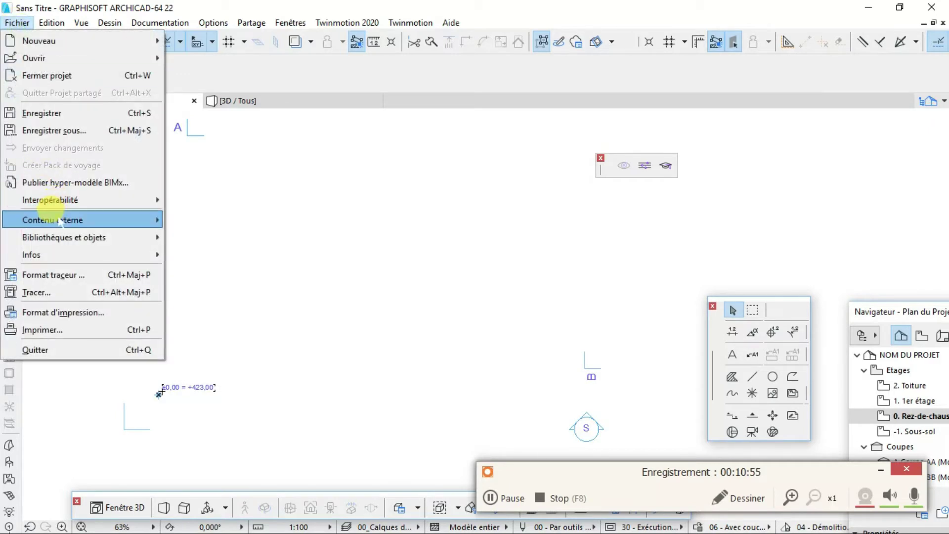
mouse_move(32, 219)
left_click(232, 312)
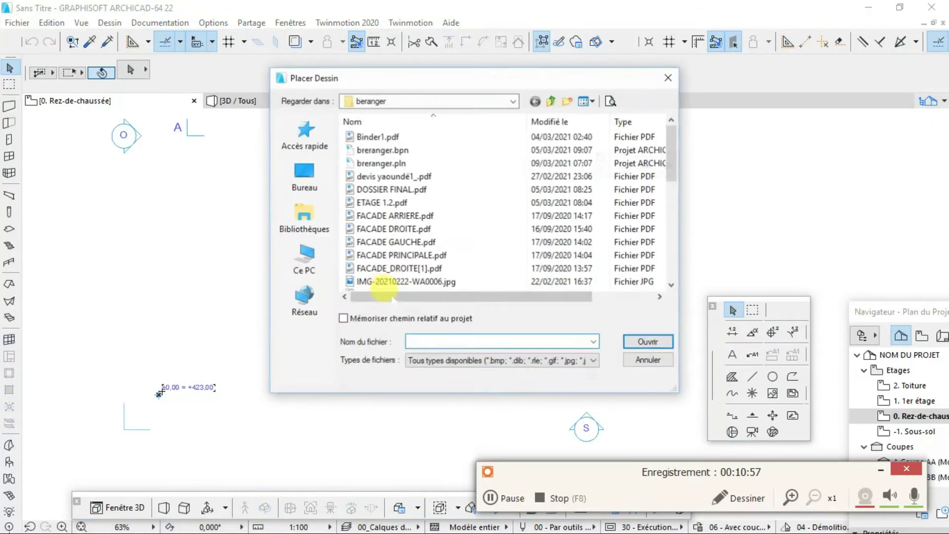
left_click(395, 281)
left_click(648, 342)
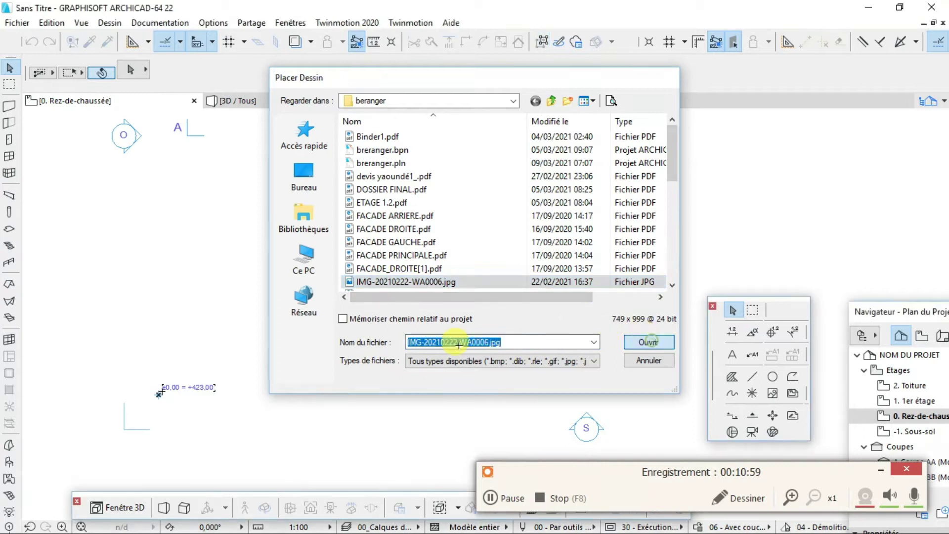
scroll(393, 320, "down", 5)
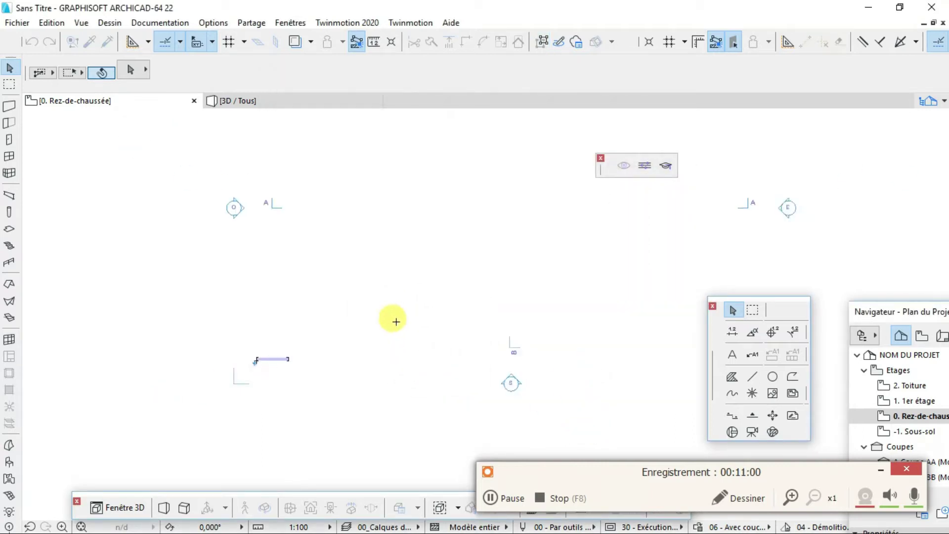
left_click(466, 261)
- Turn on the coordinates display for entering the boundary points listed in the survey plan's table
scroll(456, 266, "up", 5)
middle_click_drag(413, 331, 446, 201)
scroll(447, 262, "up", 3)
scroll(423, 303, "down", 4)
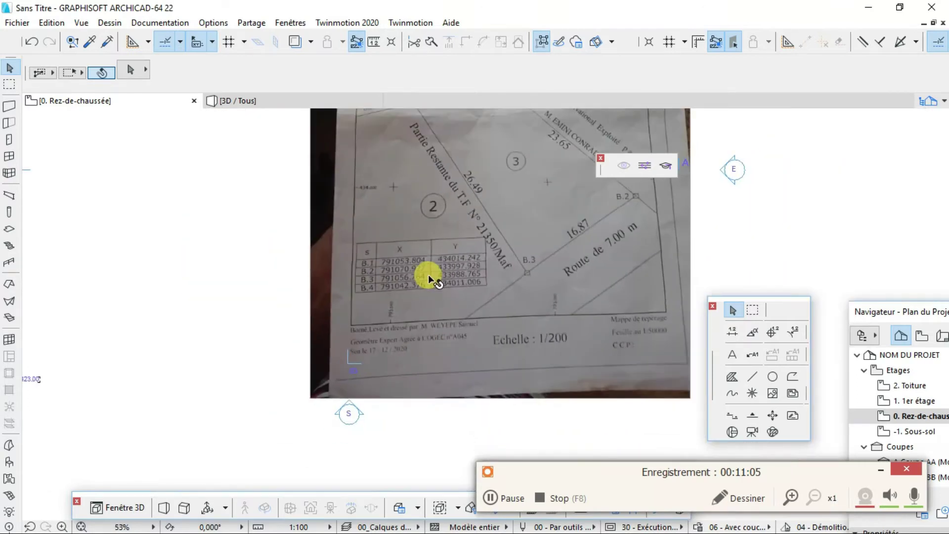
scroll(423, 311, "up", 3)
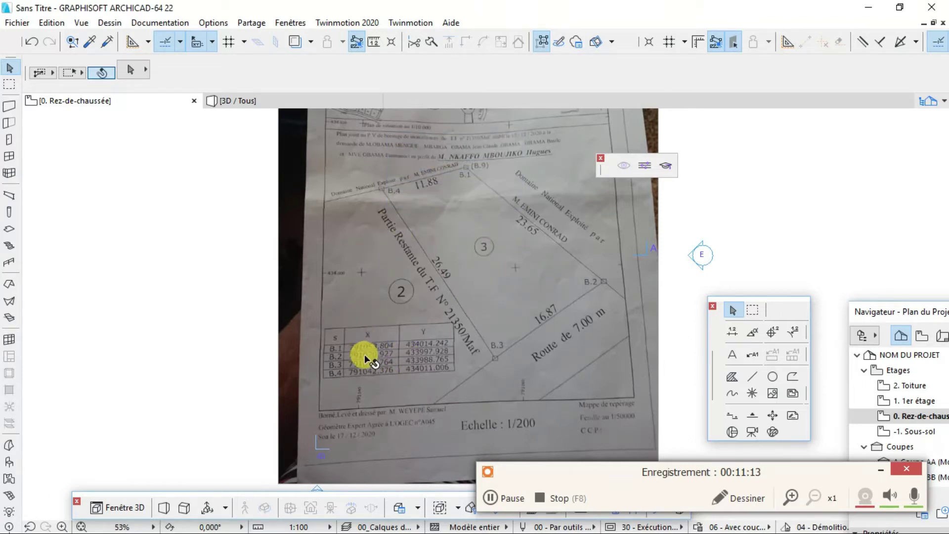
scroll(366, 356, "up", 6)
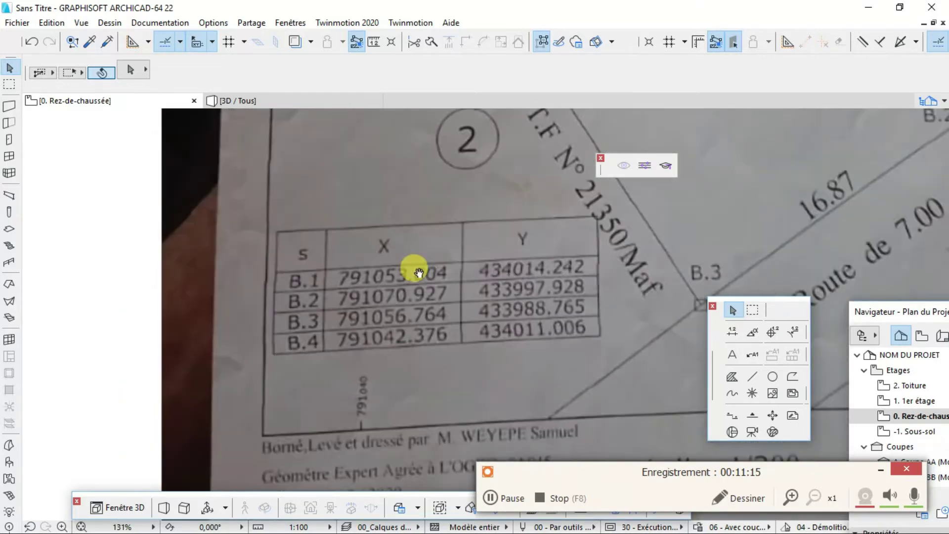
left_click(285, 23)
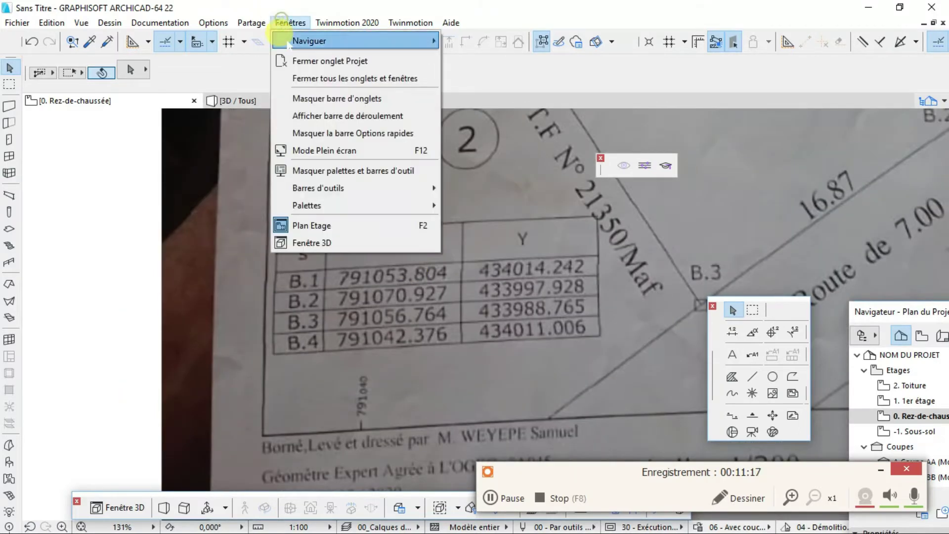
mouse_move(339, 203)
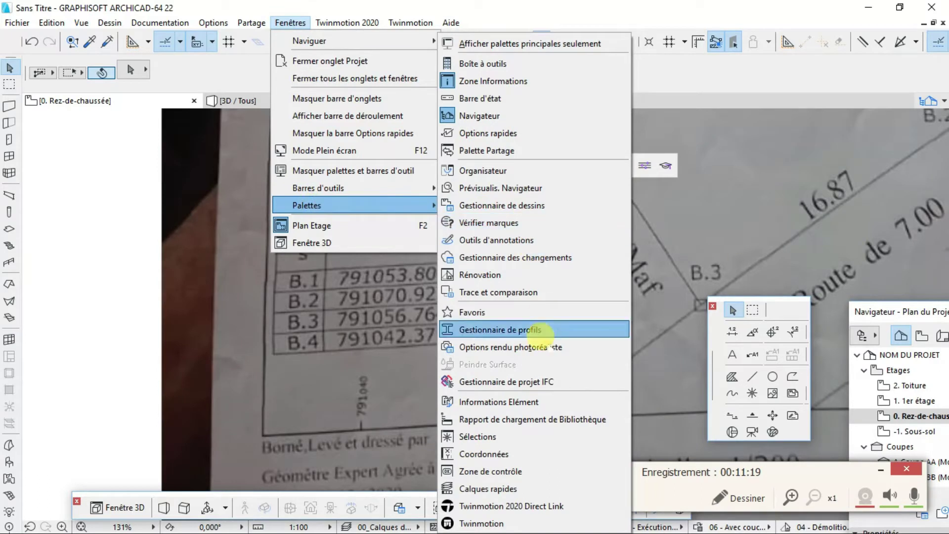
left_click(477, 453)
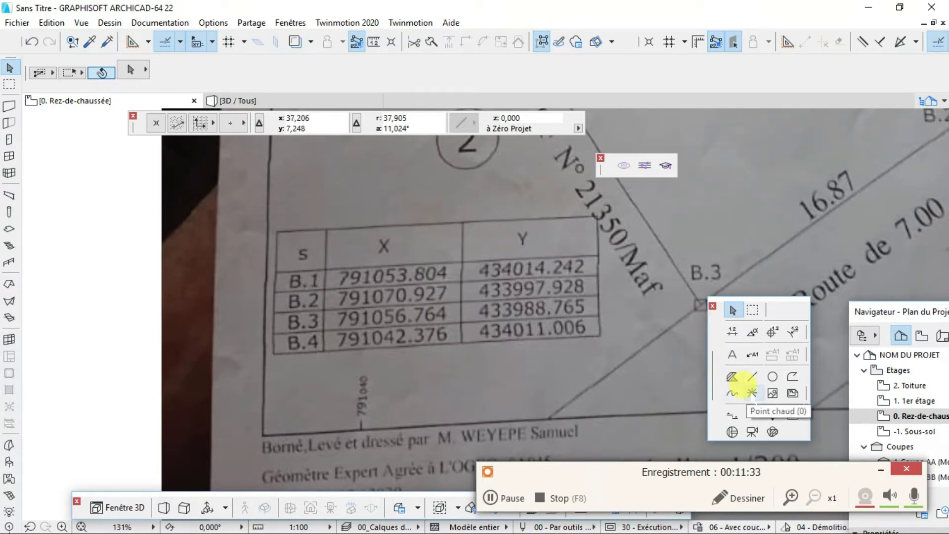
- Place a hotspot for boundary point B.1 at x 791053,804 and y 434014,242
left_click(752, 393)
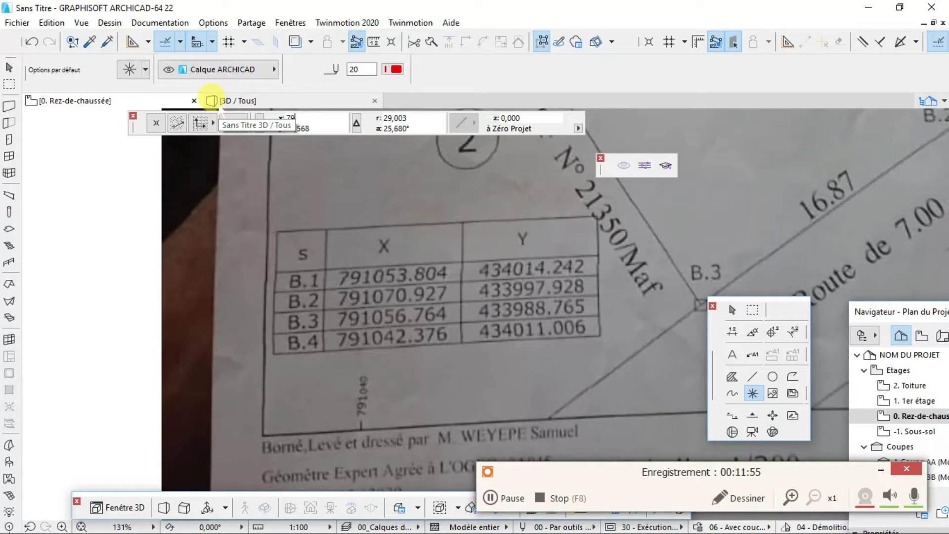
type("1053,804")
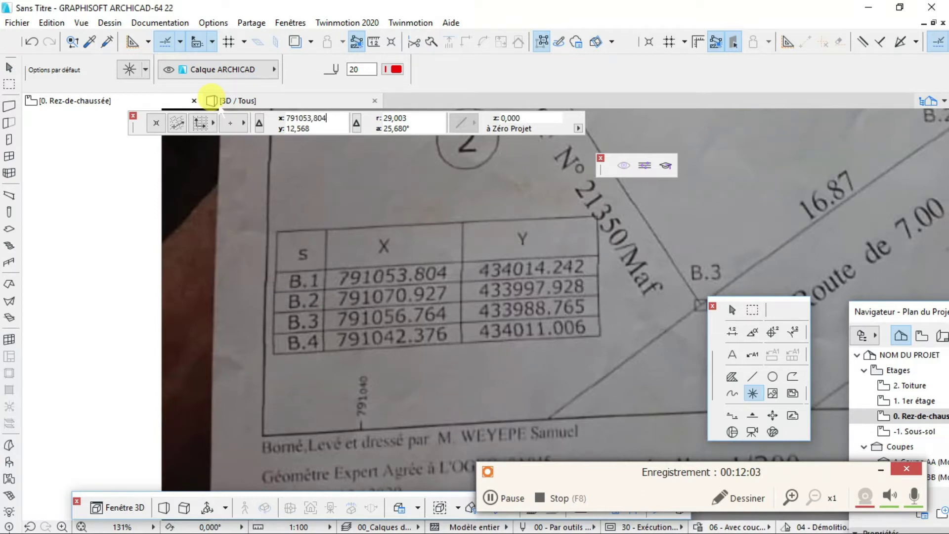
key("Tab")
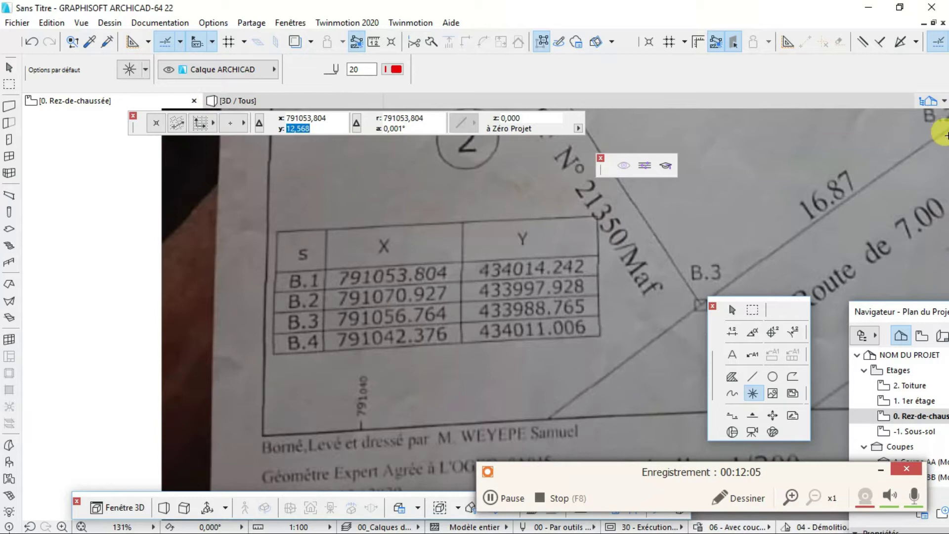
type("434014,242")
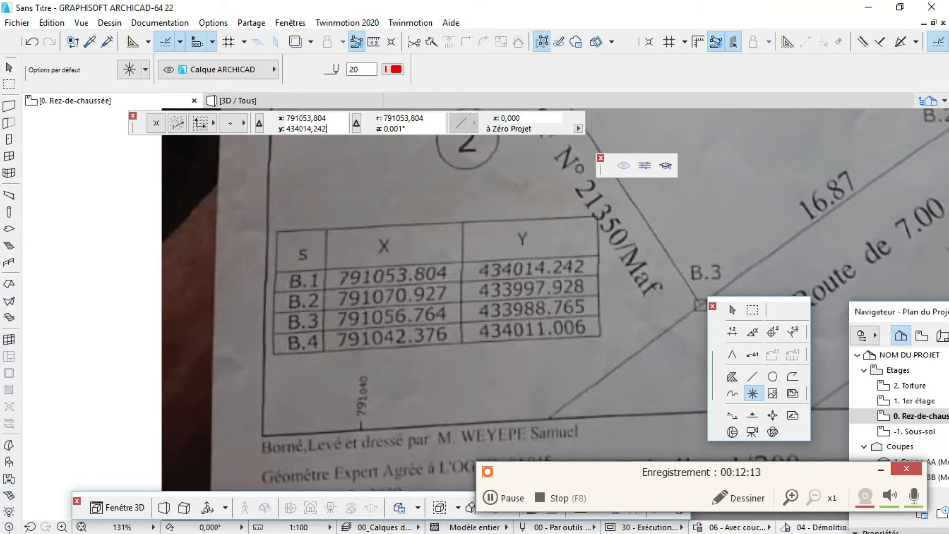
key("Return")
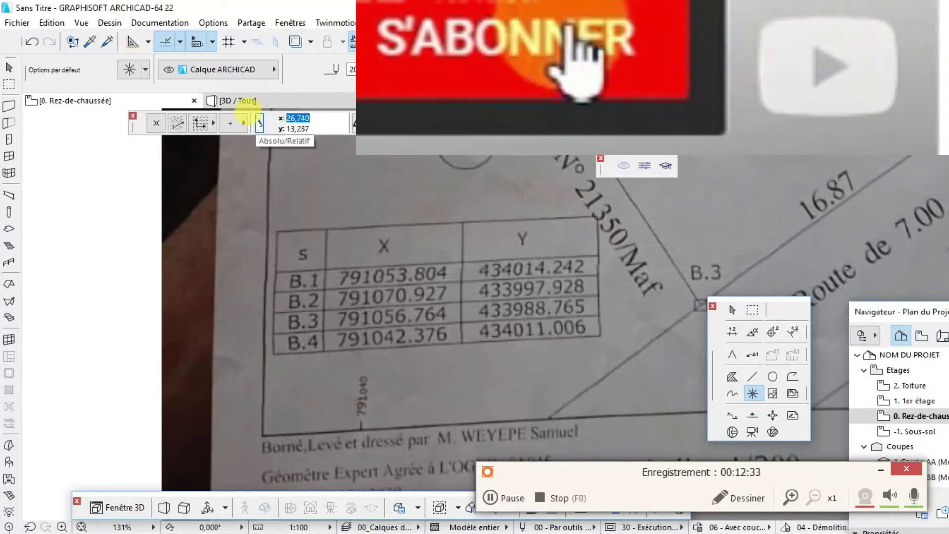
- Place a hotspot for boundary point B.2 at x 791070,927 and y 433997,928
left_click(258, 122)
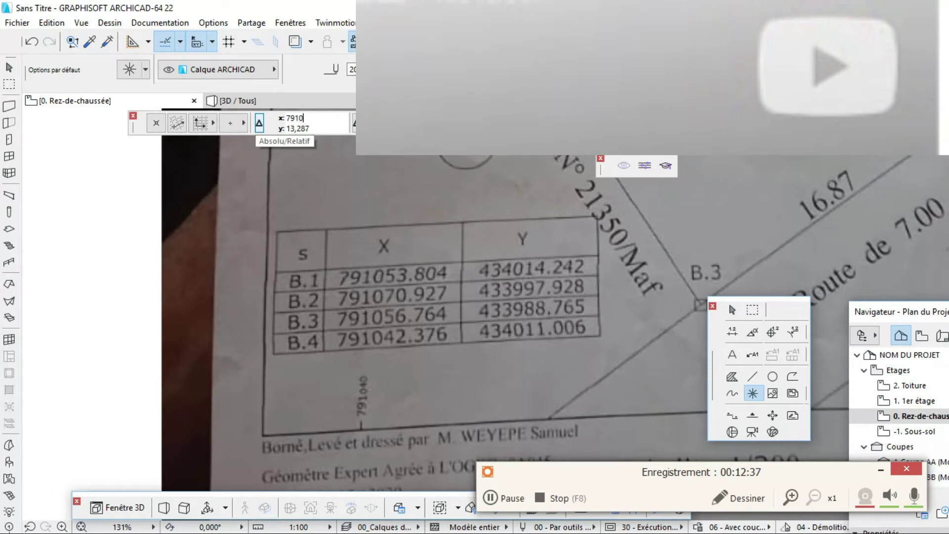
type(",927")
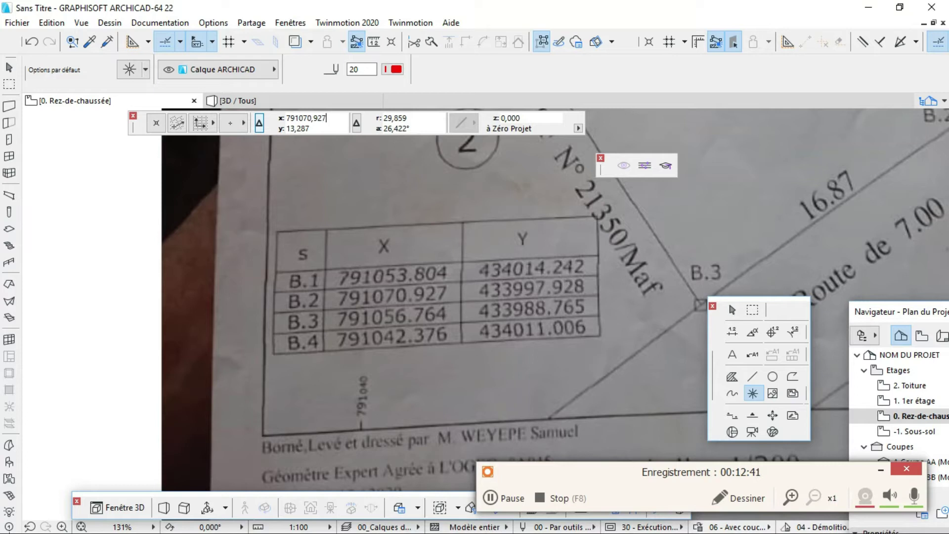
key("Tab")
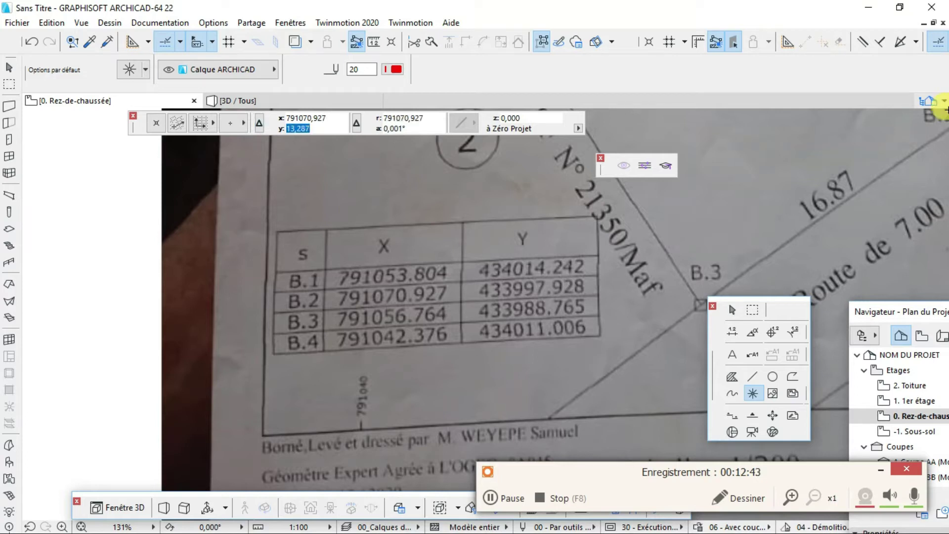
type("433997")
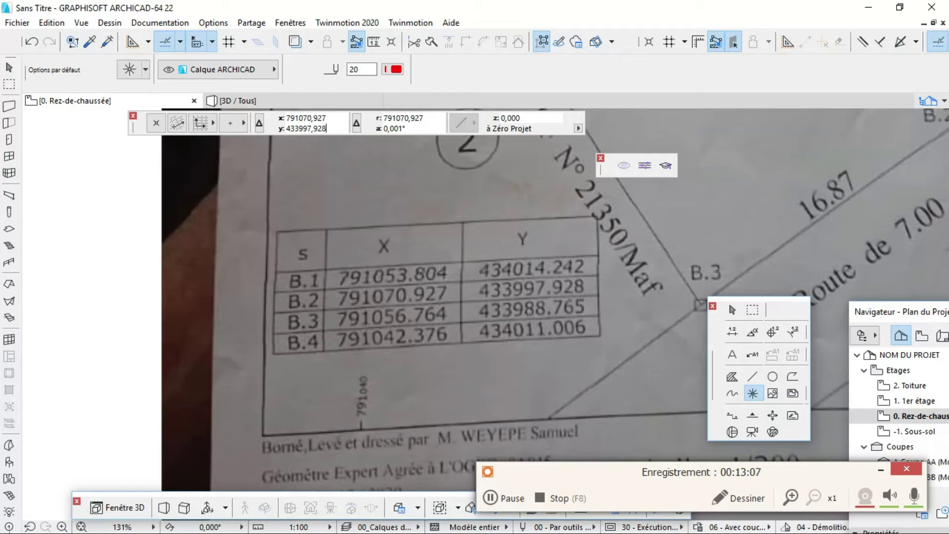
key("Return")
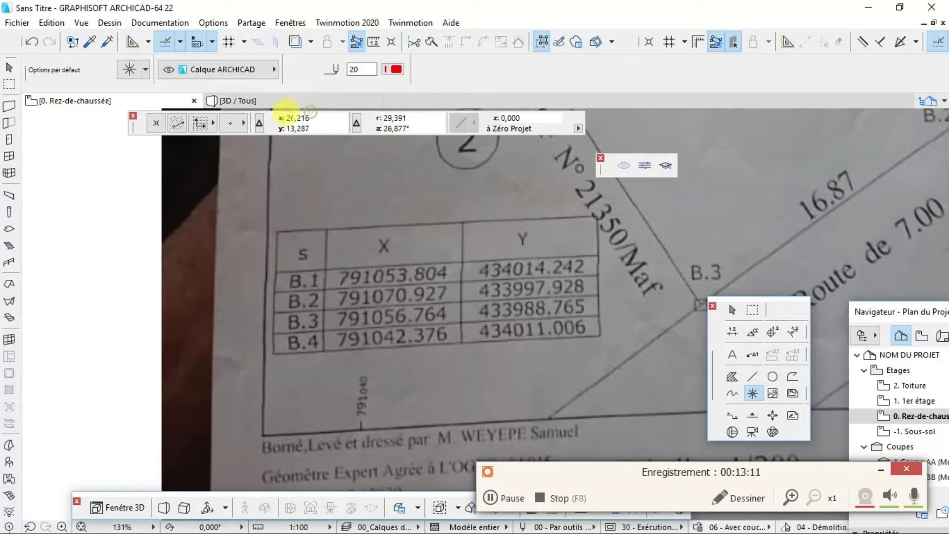
- Place a hotspot for boundary point B.3 at x 791056,764 and y 433988,765
left_click(312, 117)
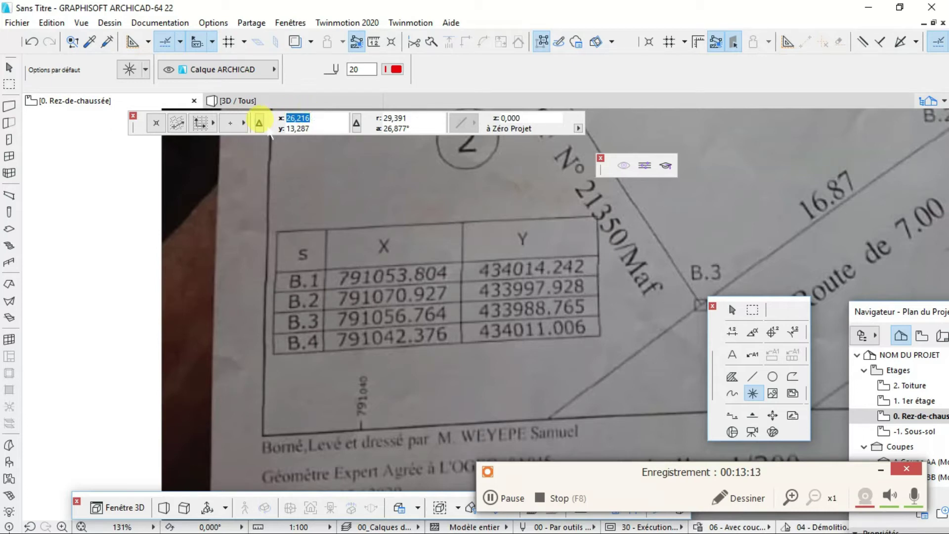
type("79105")
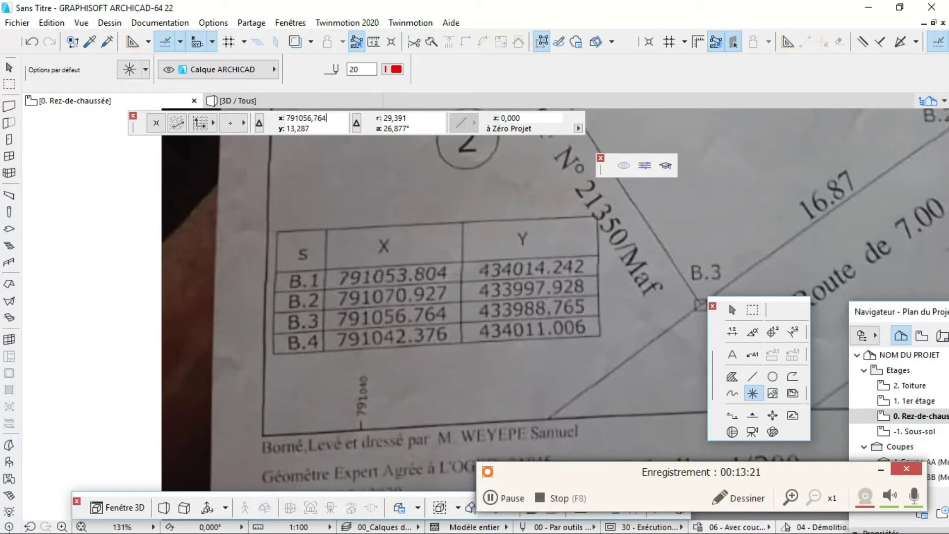
key("Tab")
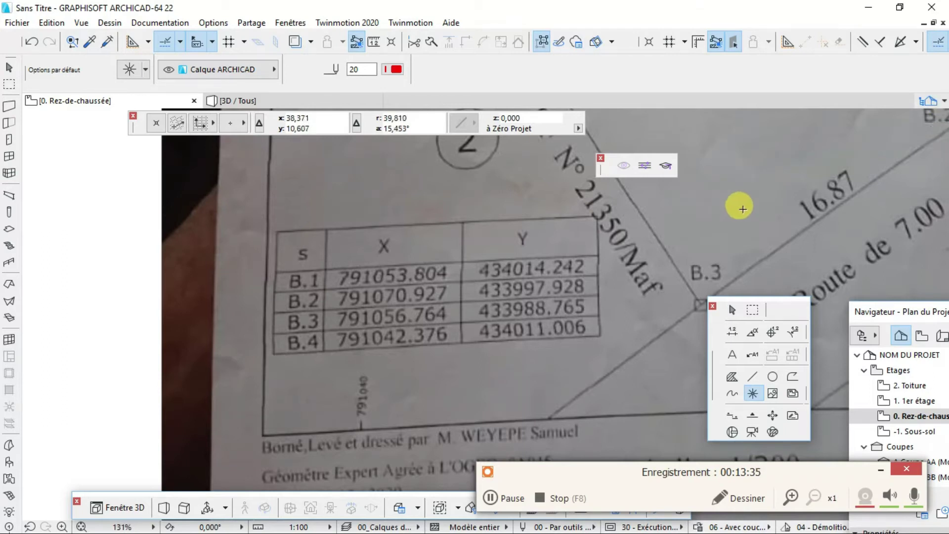
- Place a hotspot for boundary point B.4 at x 791042,376 and y 434011,006
left_click(302, 118)
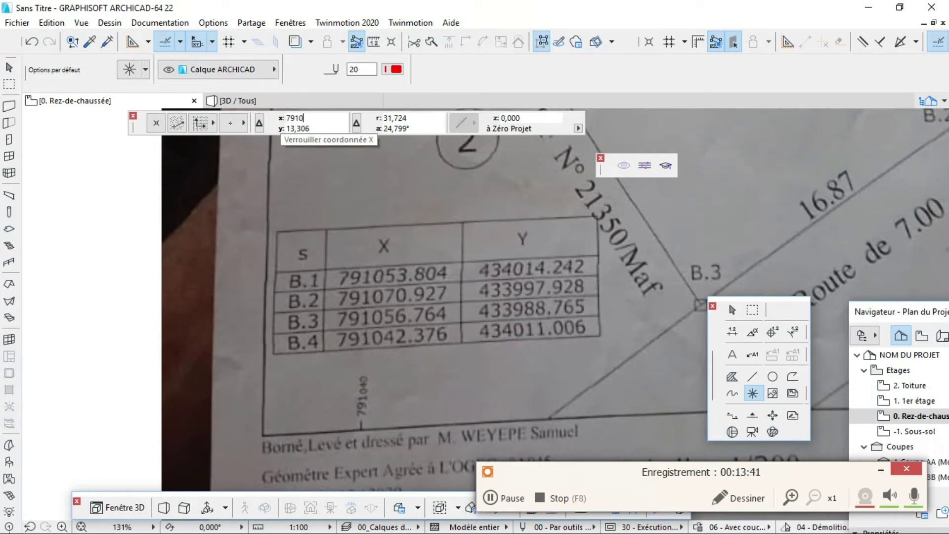
type("79101")
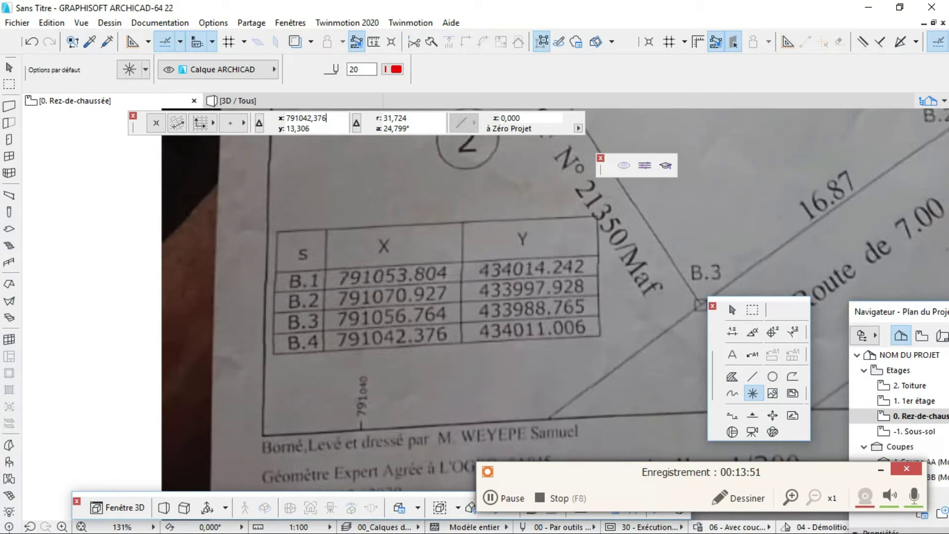
key("Tab")
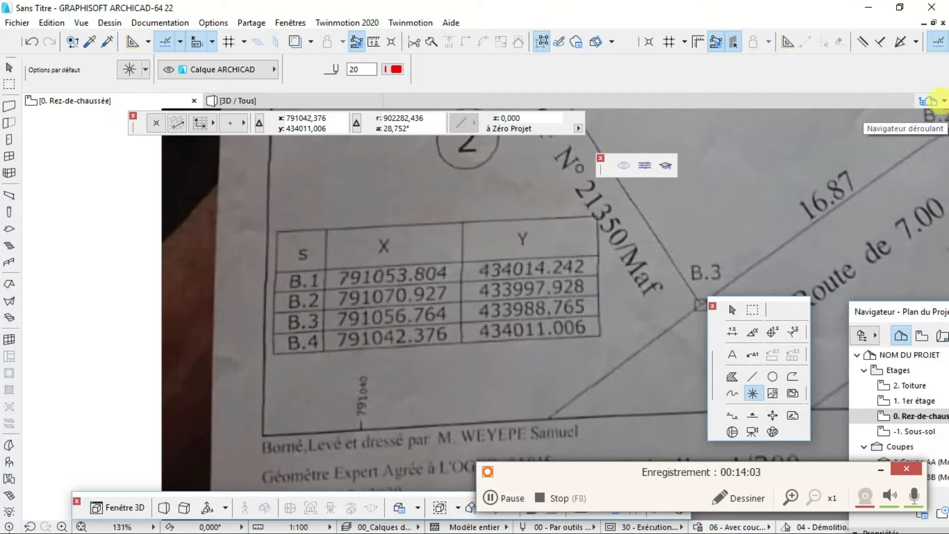
- Review the parcel outline on the scanned survey plan and locate the four plotted boundary hotspots on the ground floor
scroll(536, 314, "down", 10)
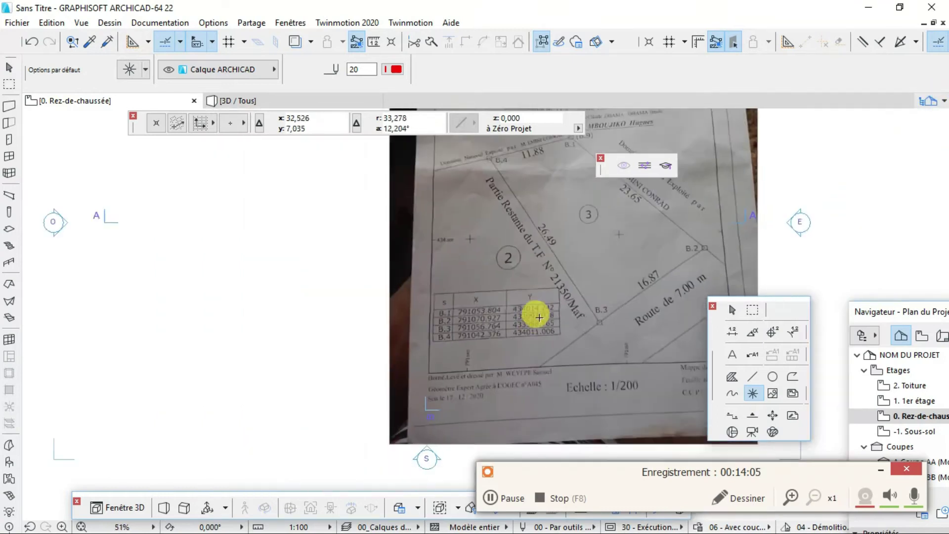
scroll(576, 270, "up", 5)
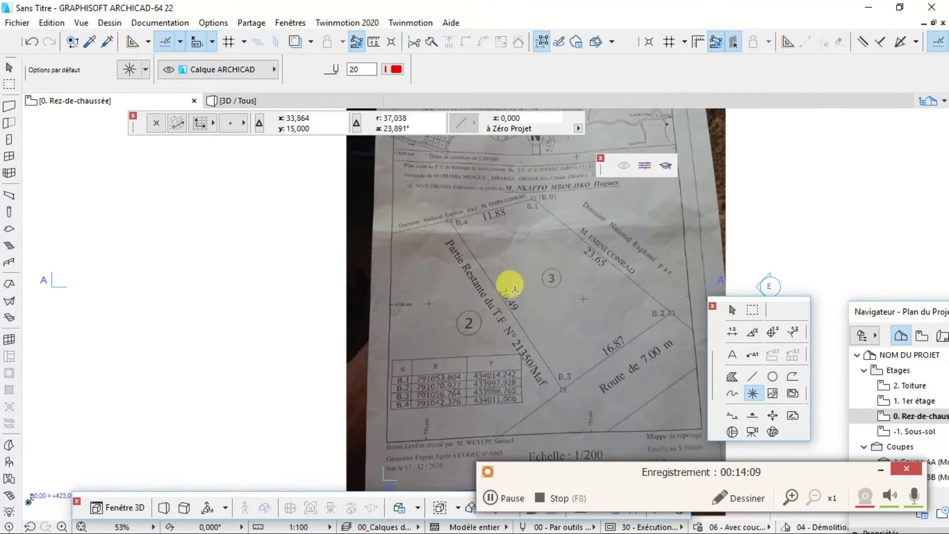
middle_click_drag(511, 282, 388, 211)
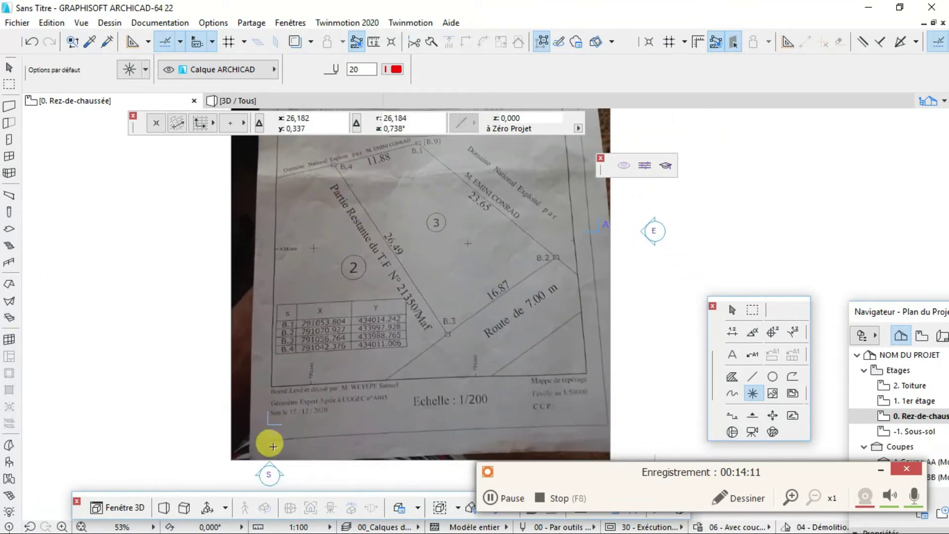
left_click(81, 527)
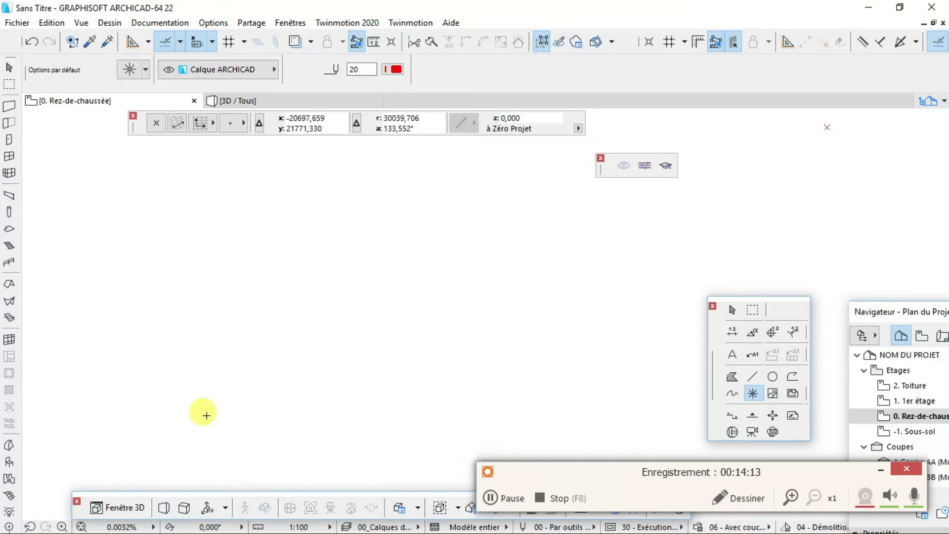
middle_click_drag(609, 311, 354, 416)
scroll(584, 208, "up", 6)
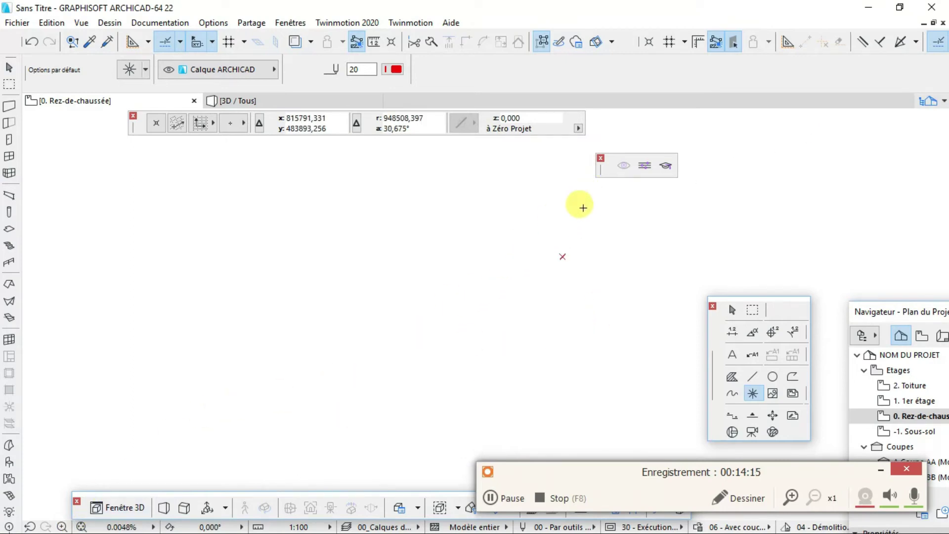
scroll(530, 244, "up", 15)
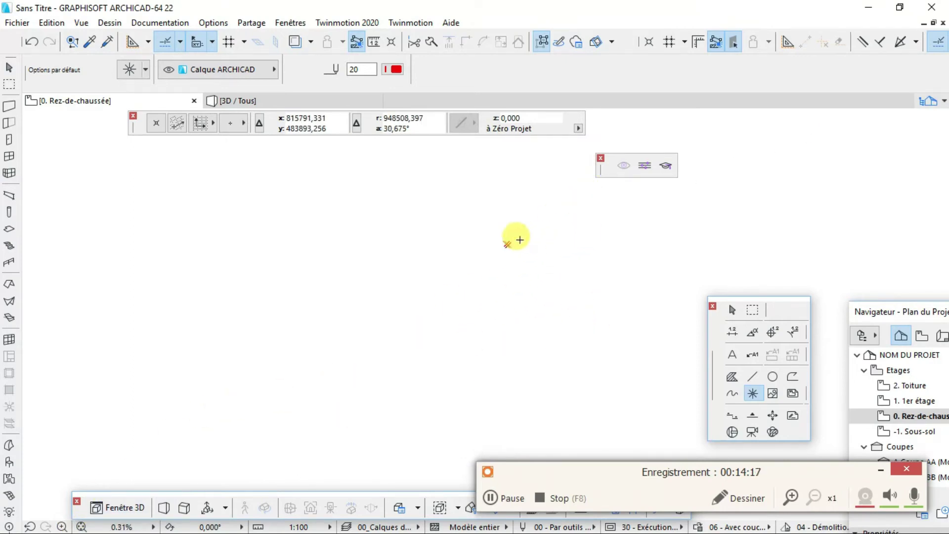
scroll(482, 243, "up", 8)
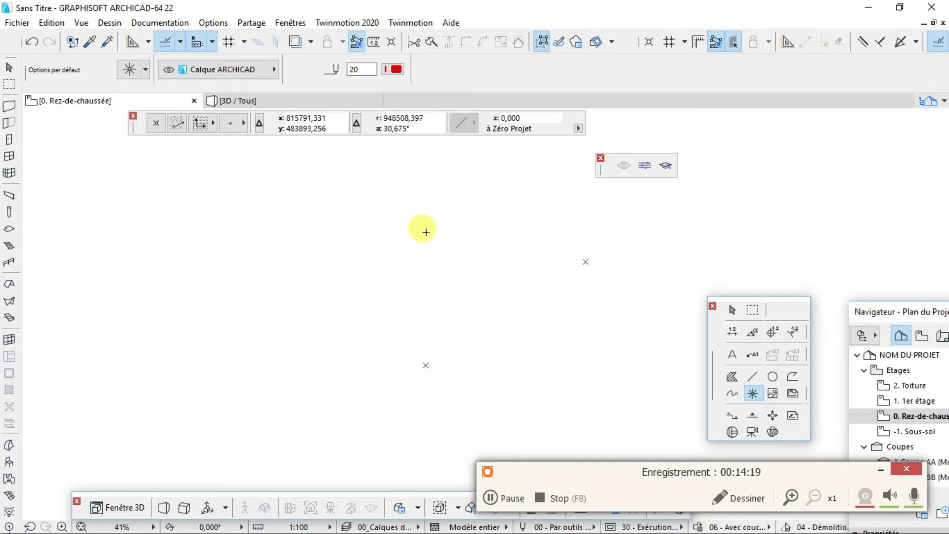
scroll(422, 236, "up", 2)
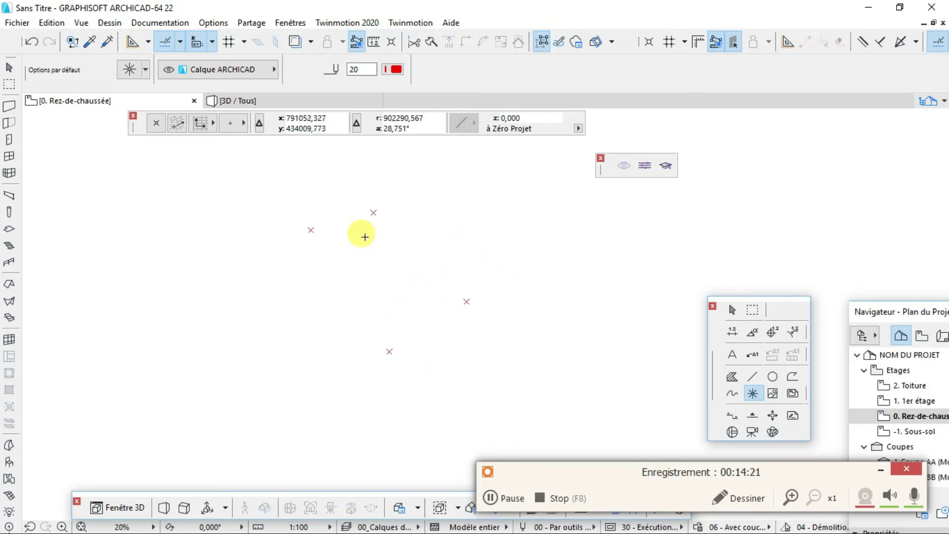
scroll(336, 237, "up", 2)
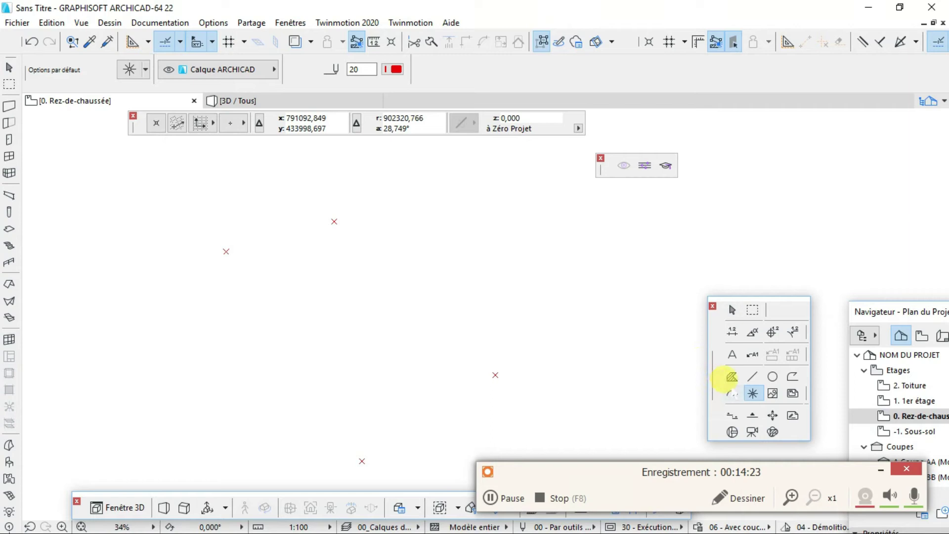
- Draw a solid fill polygon (Hachure solide) through the four boundary hotspots, from B.3 through B.2, B.1 and B.4 back to B.3
left_click(728, 374)
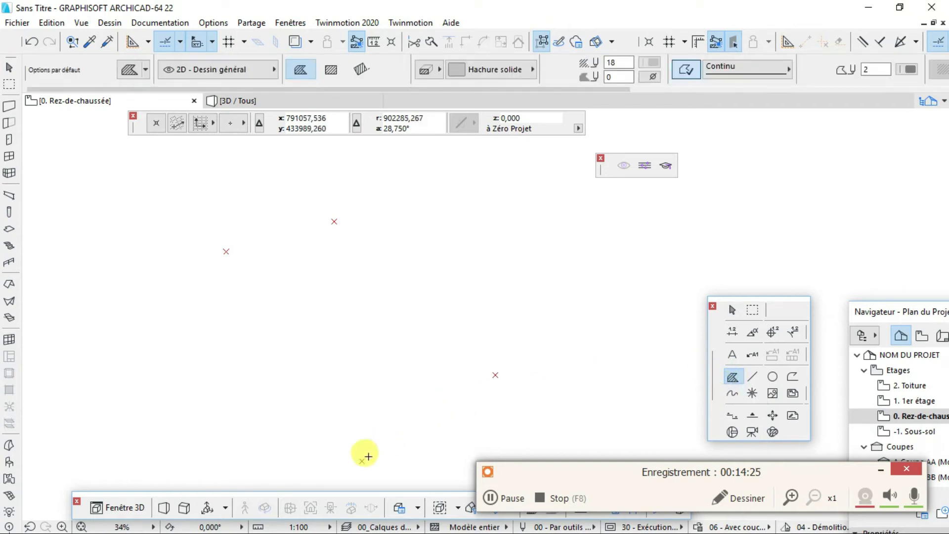
left_click(361, 459)
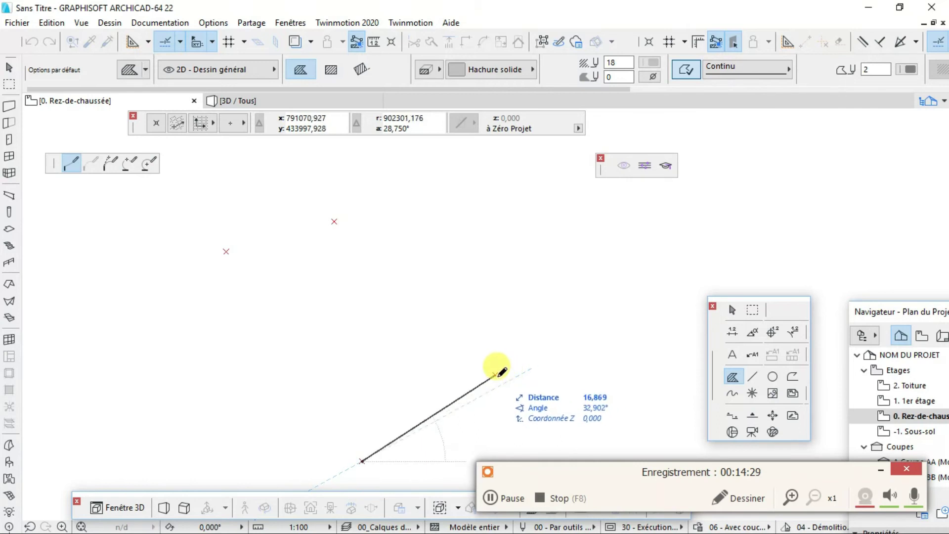
left_click(496, 373)
left_click(332, 222)
left_click(226, 252)
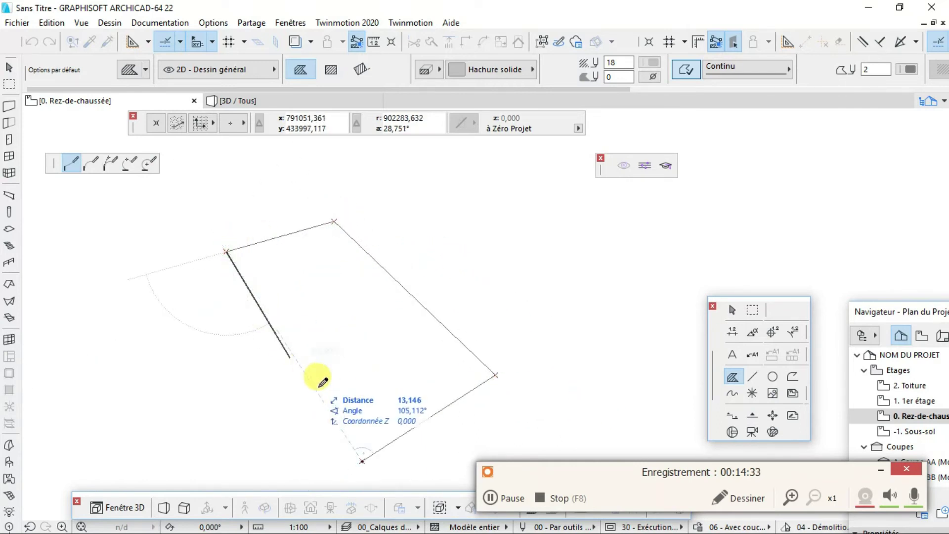
left_click(361, 450)
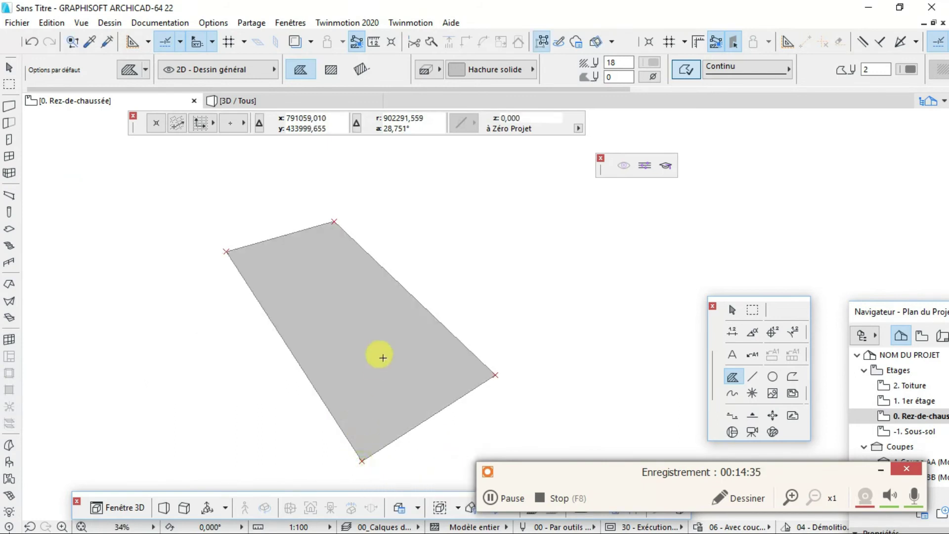
scroll(368, 358, "up", 3)
scroll(368, 359, "down", 3)
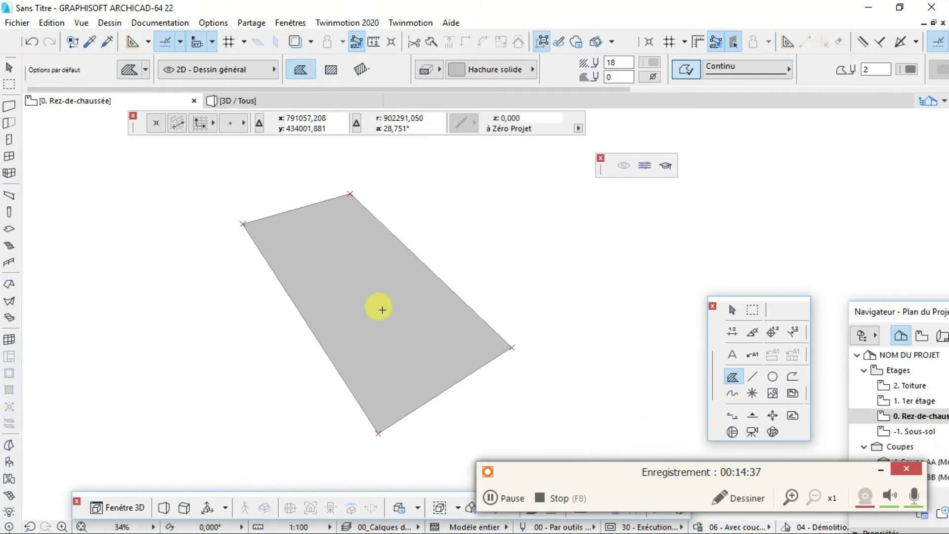
key("Escape")
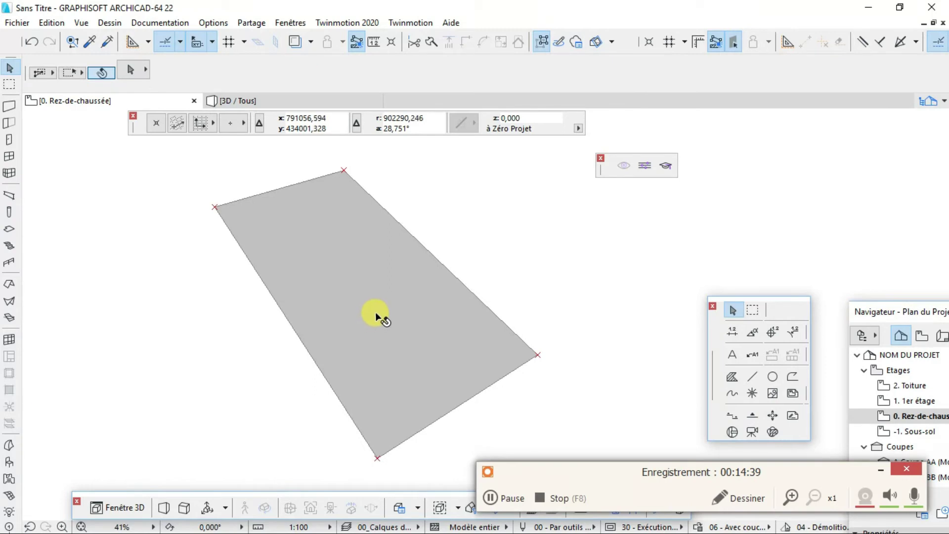
left_click(366, 302)
right_click(367, 301)
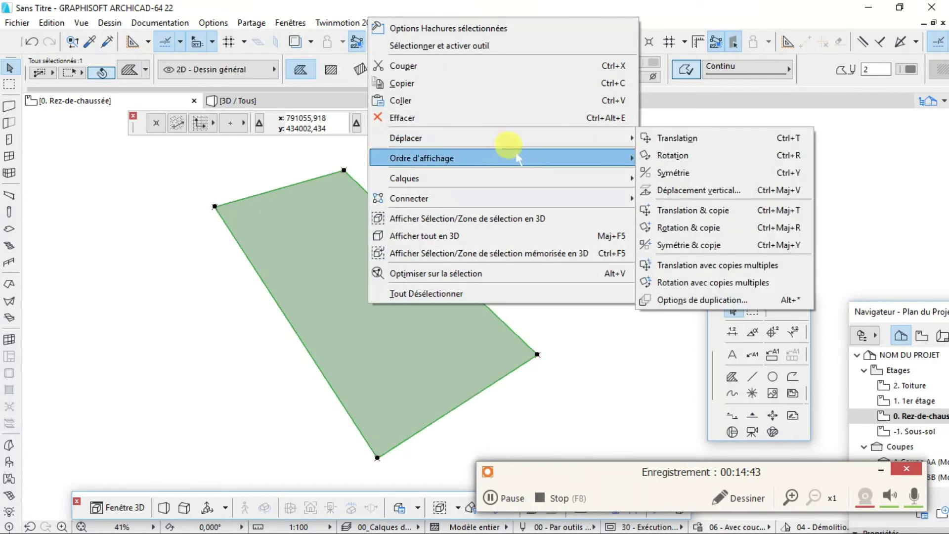
mouse_move(524, 159)
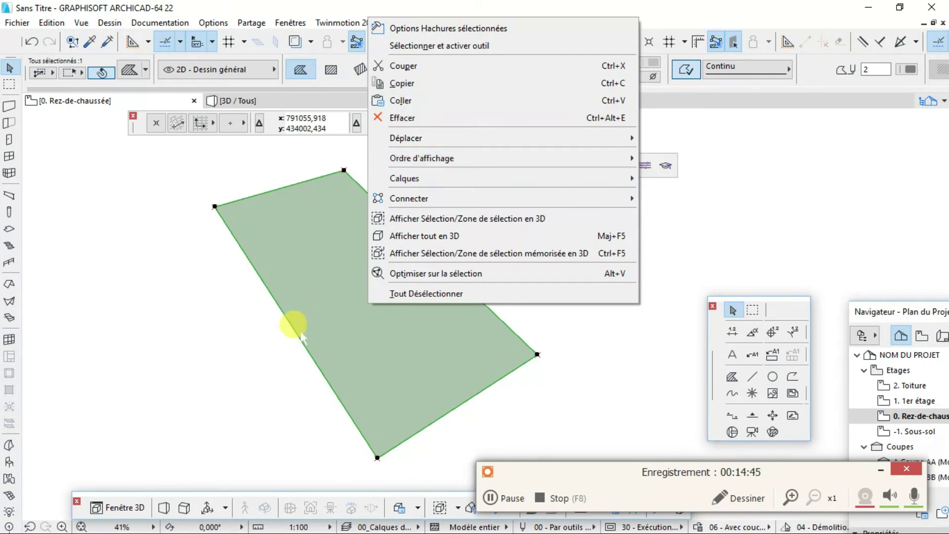
left_click(206, 320)
scroll(345, 273, "up", 1)
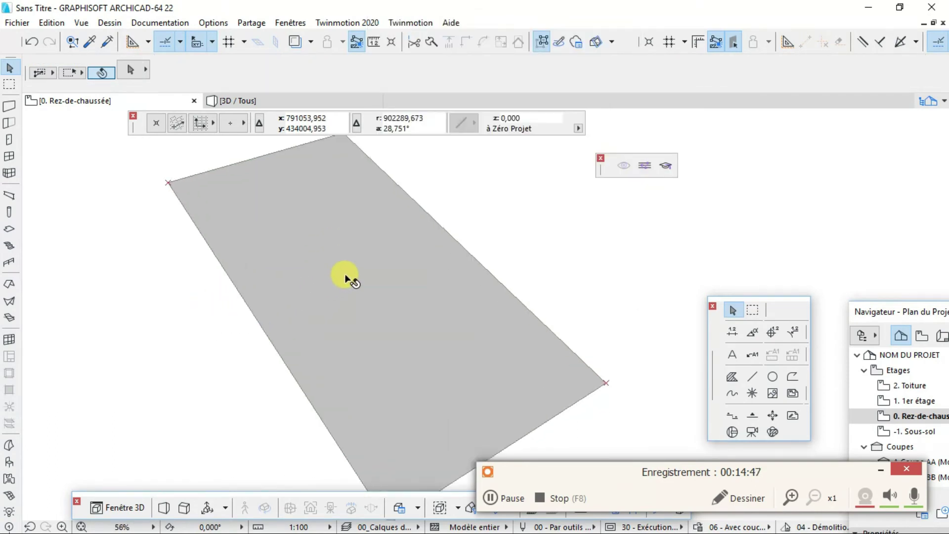
- Dimension the parcel edge between B.3 and B.4, with the dimension line parallel to the edge outside the fill
scroll(388, 303, "down", 2)
left_click(733, 332)
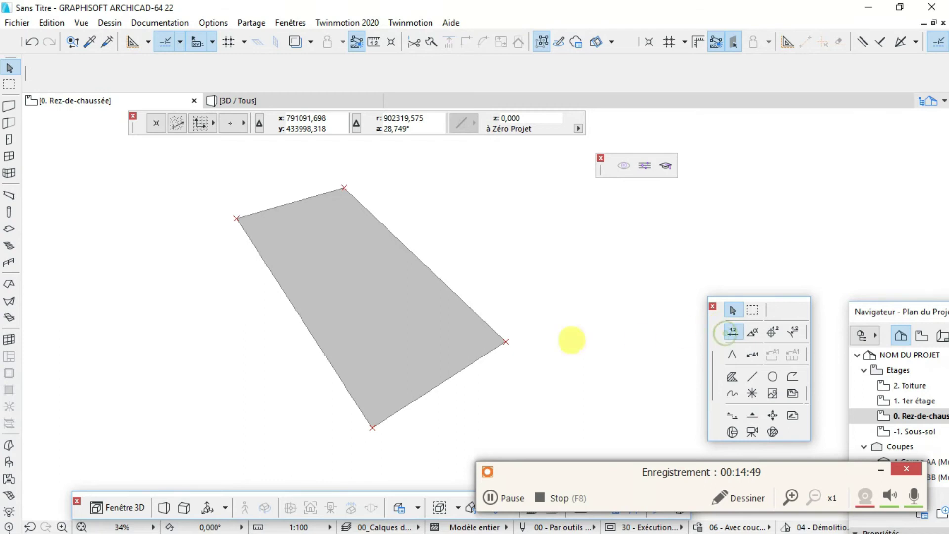
left_click(372, 427)
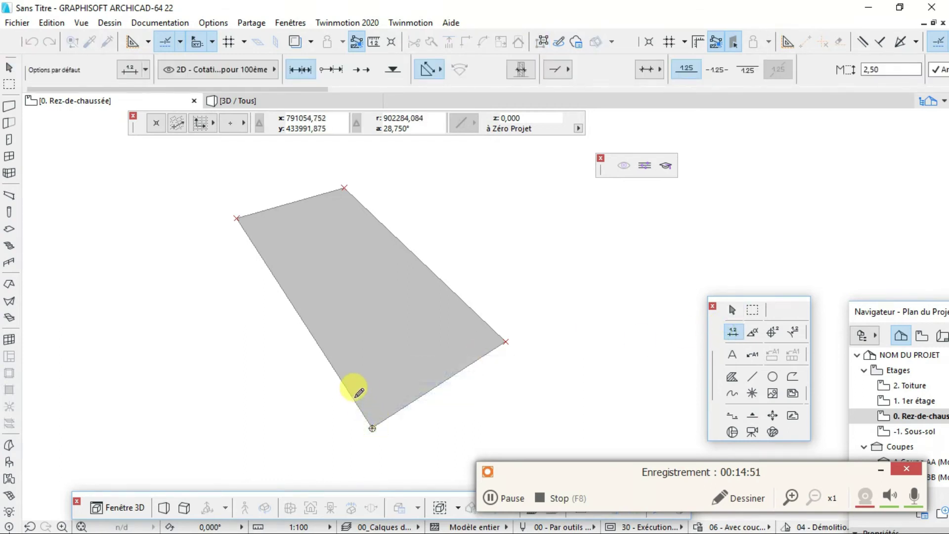
left_click(237, 218)
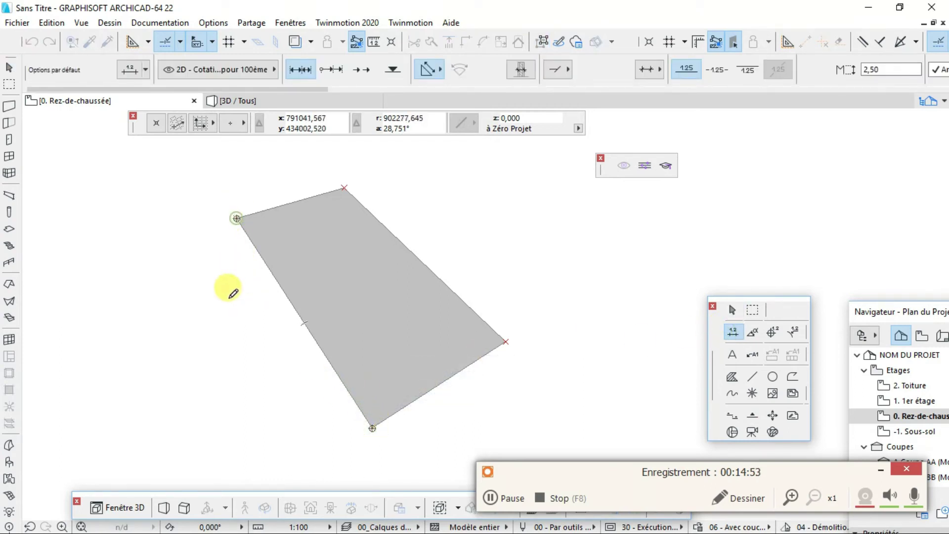
right_click(227, 298)
left_click(255, 390)
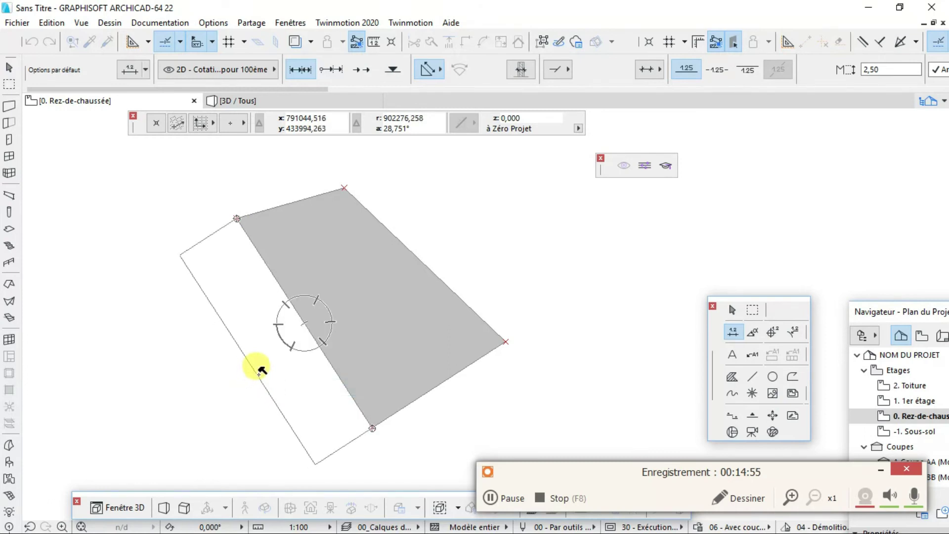
left_click(265, 347)
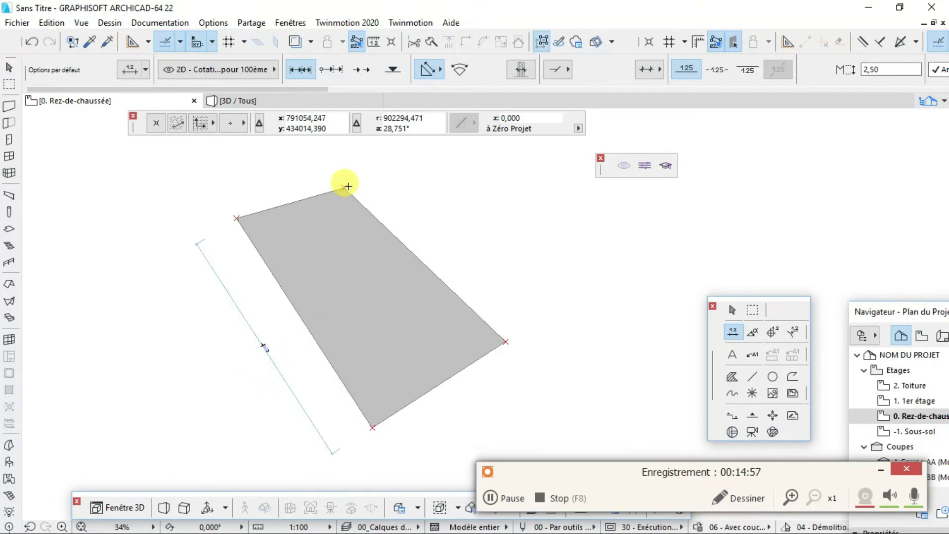
- Dimension the parcel edge between B.1 and B.4, with the dimension line parallel to the edge outside the fill
left_click(344, 187)
left_click(236, 218)
right_click(253, 196)
left_click(284, 284)
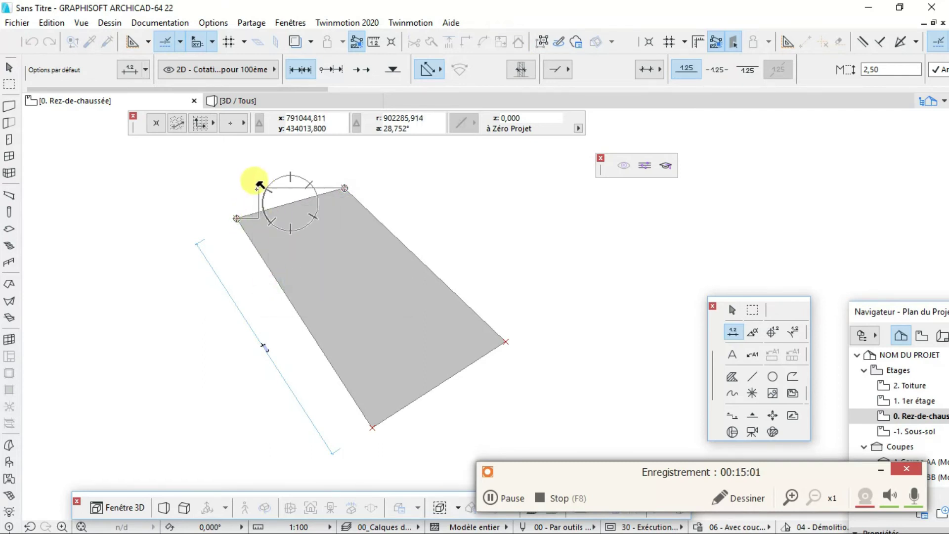
left_click(254, 171)
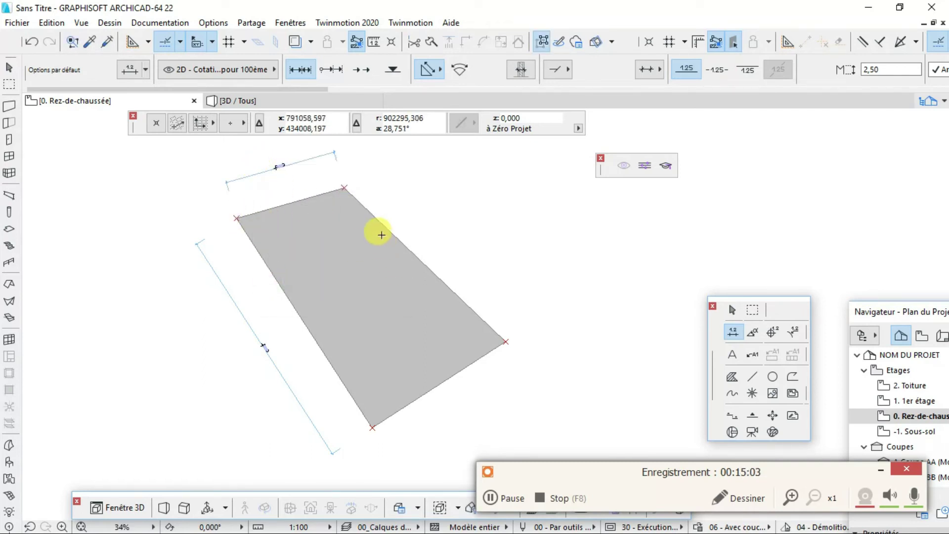
- Dimension the parcel edge between B.1 and B.2, with the dimension line parallel to the edge outside the fill
left_click(345, 188)
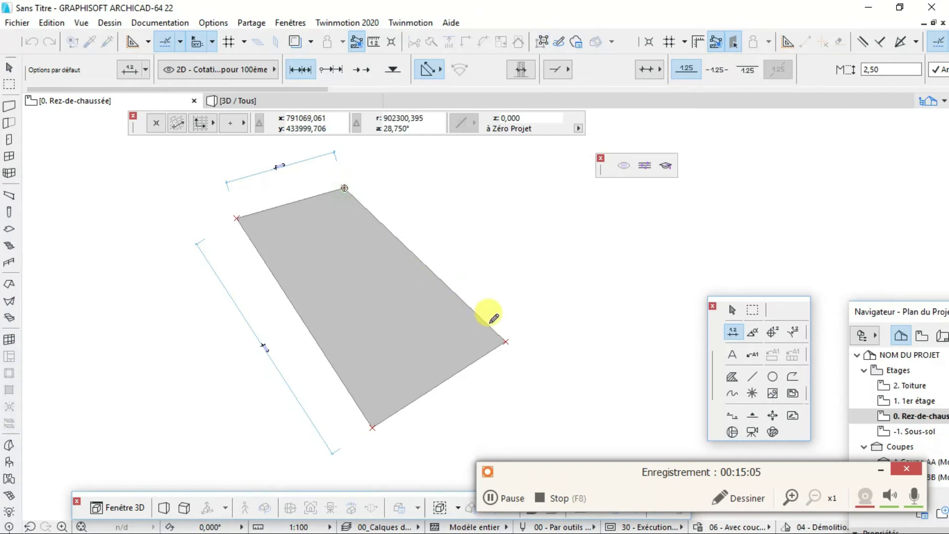
left_click(506, 341)
right_click(461, 250)
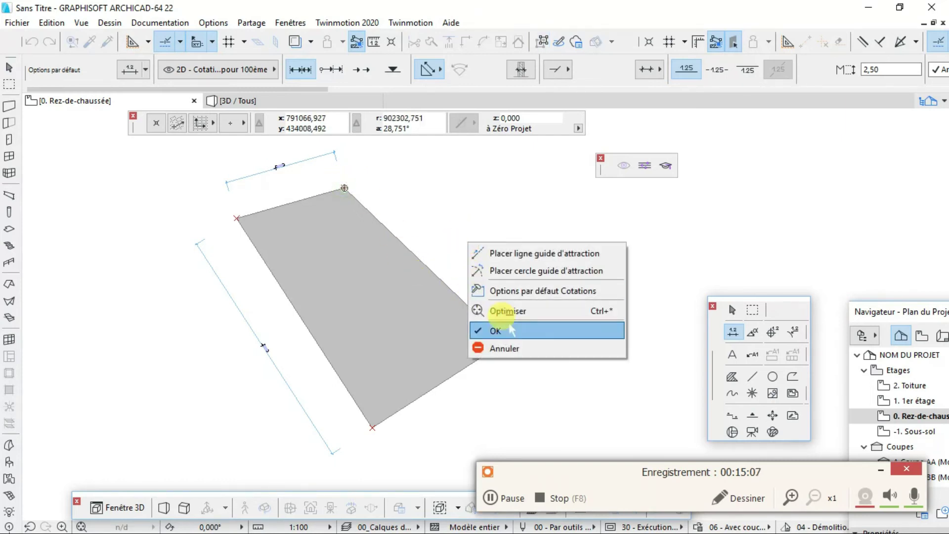
left_click(492, 328)
left_click(433, 231)
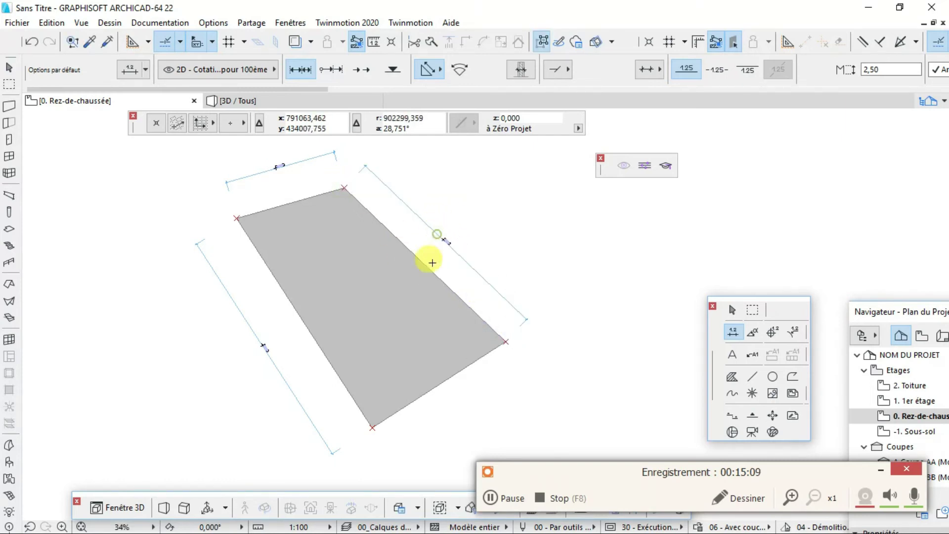
- Dimension the parcel edge between B.3 and B.2, with the dimension line parallel to the edge outside the fill
left_click(372, 426)
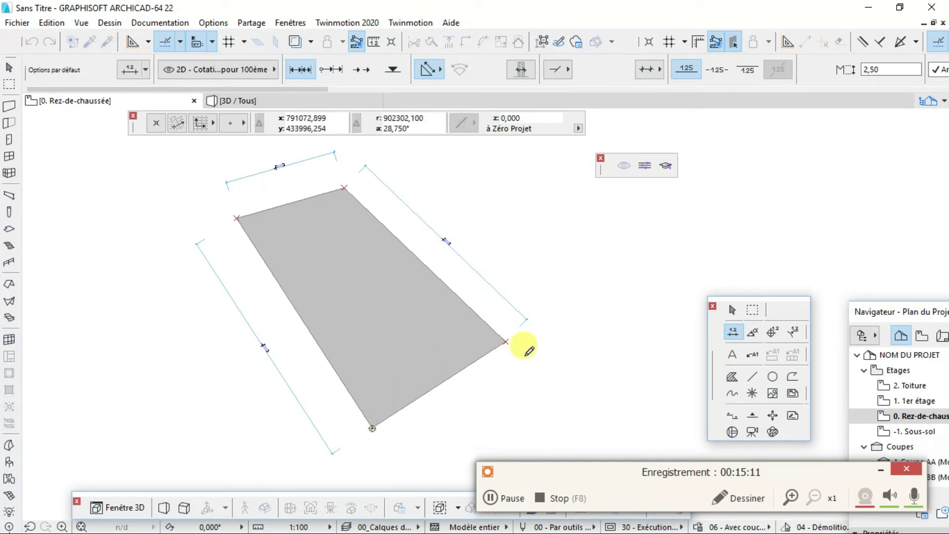
left_click(505, 342)
right_click(447, 401)
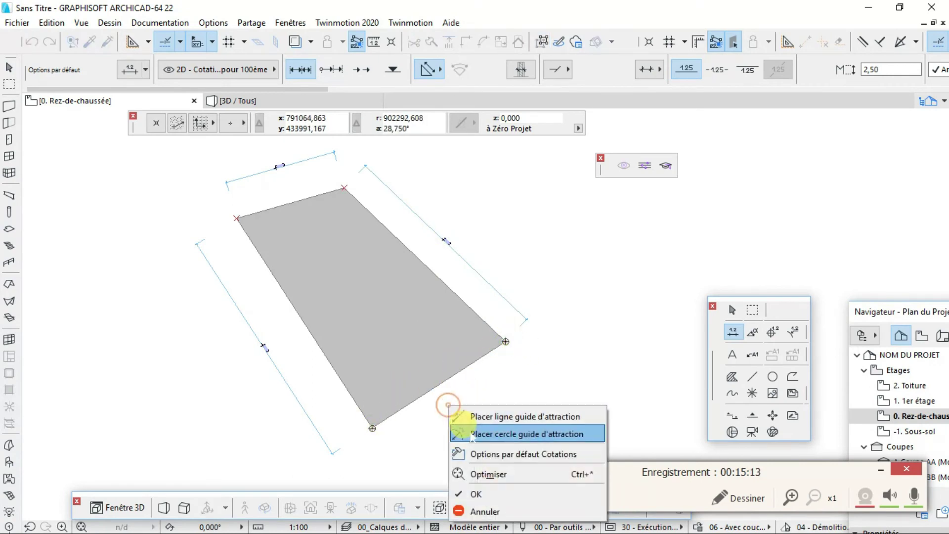
left_click(469, 493)
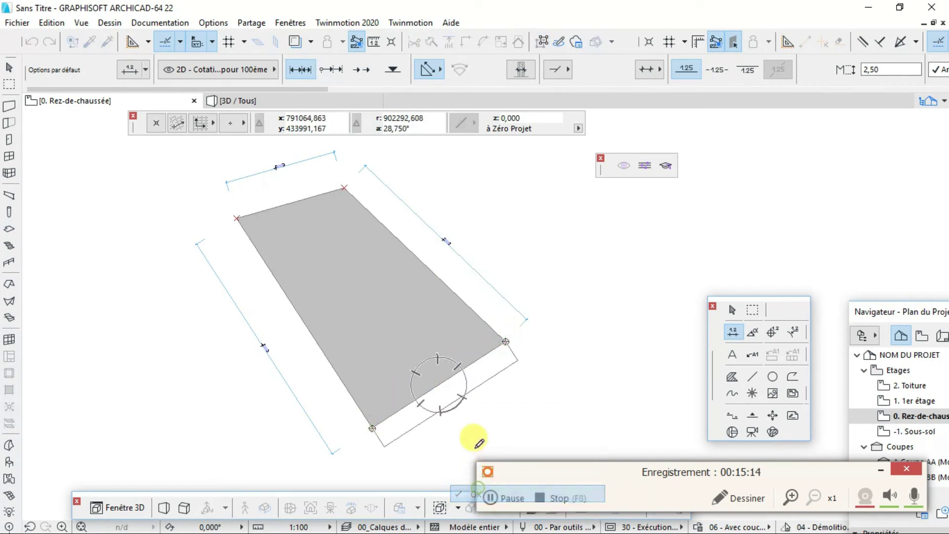
left_click(464, 408)
- Place the survey plan image IMG-20210222-WA0006.jpg as an external drawing in the empty area beside the dimensioned parcel
scroll(481, 435, "down", 1)
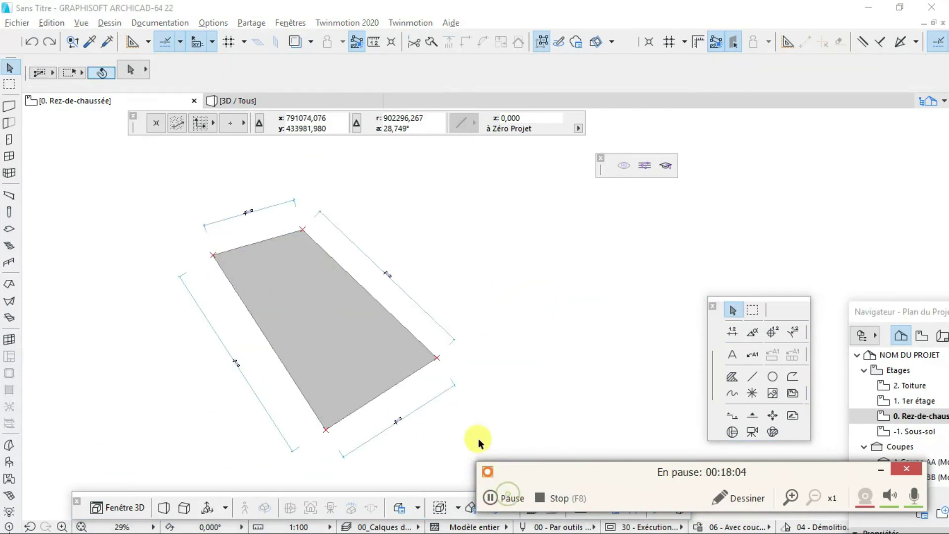
scroll(363, 345, "up", 2)
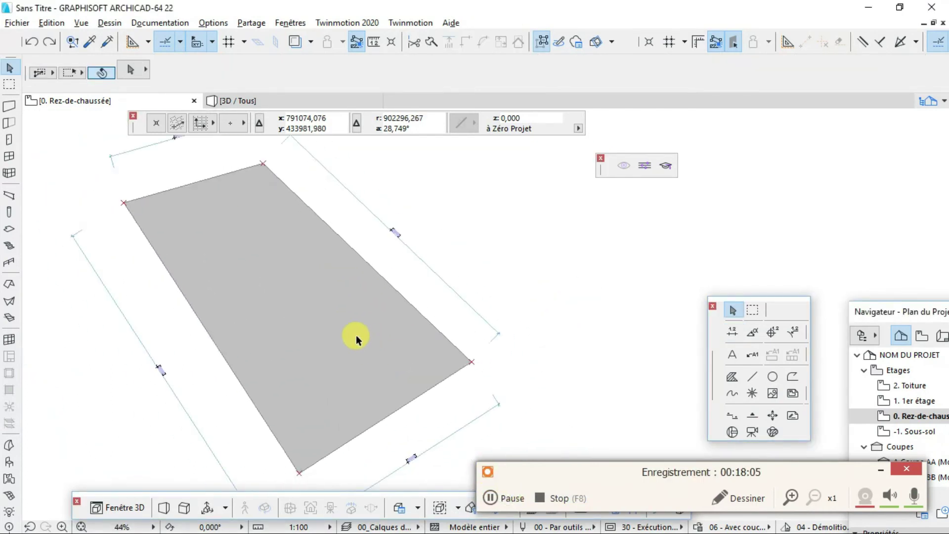
middle_click_drag(192, 162, 212, 224)
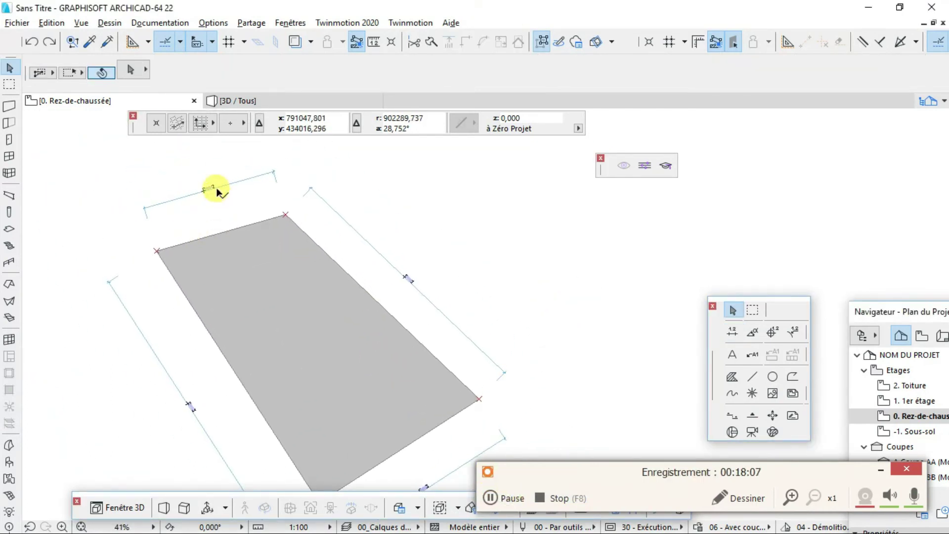
scroll(227, 229, "down", 3)
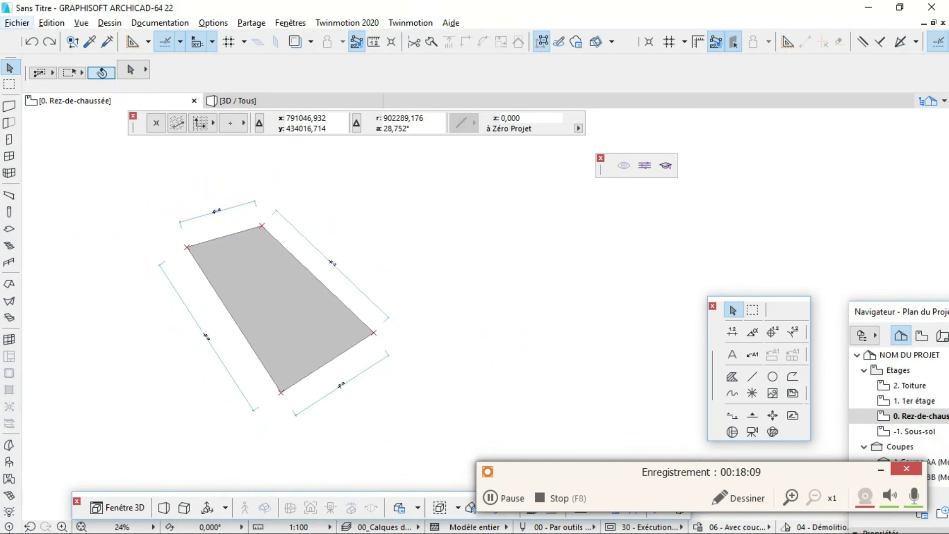
left_click(17, 23)
mouse_move(151, 220)
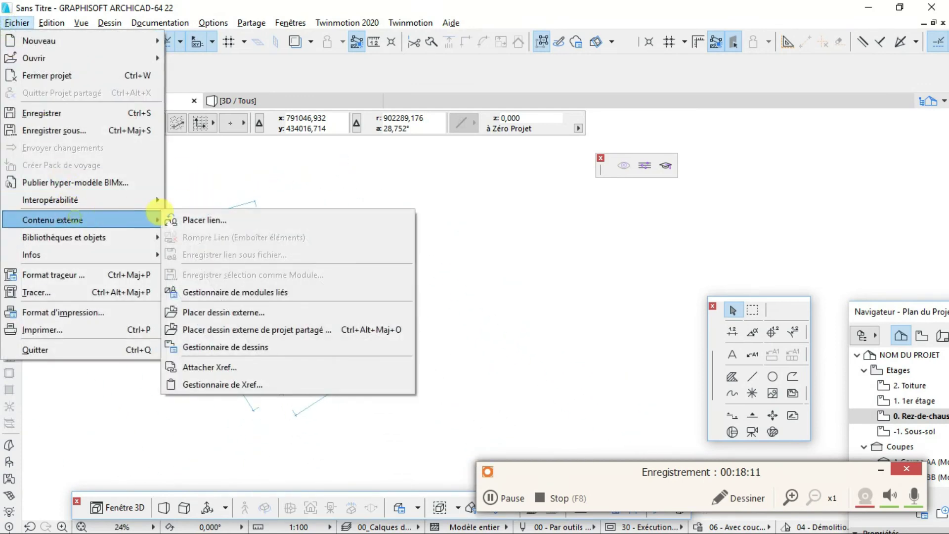
left_click(257, 312)
left_click(368, 281)
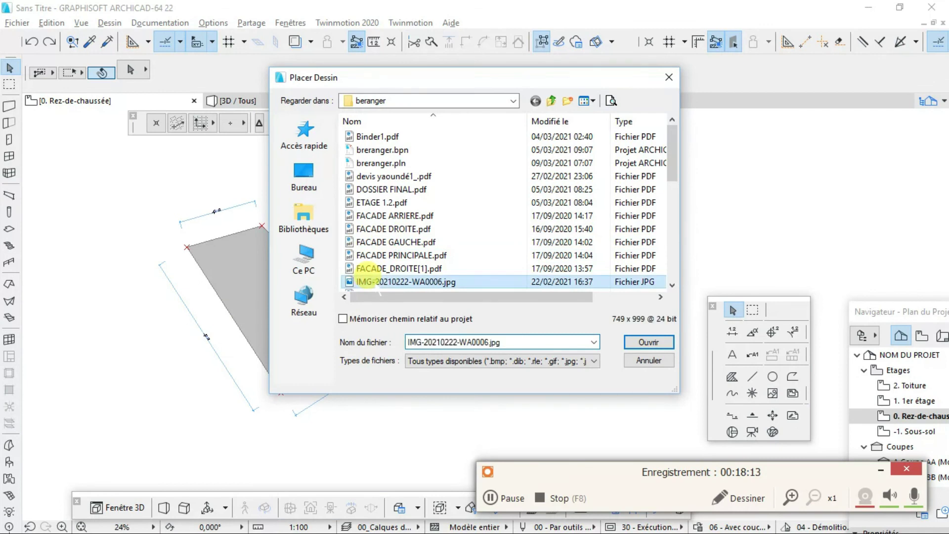
left_click(648, 342)
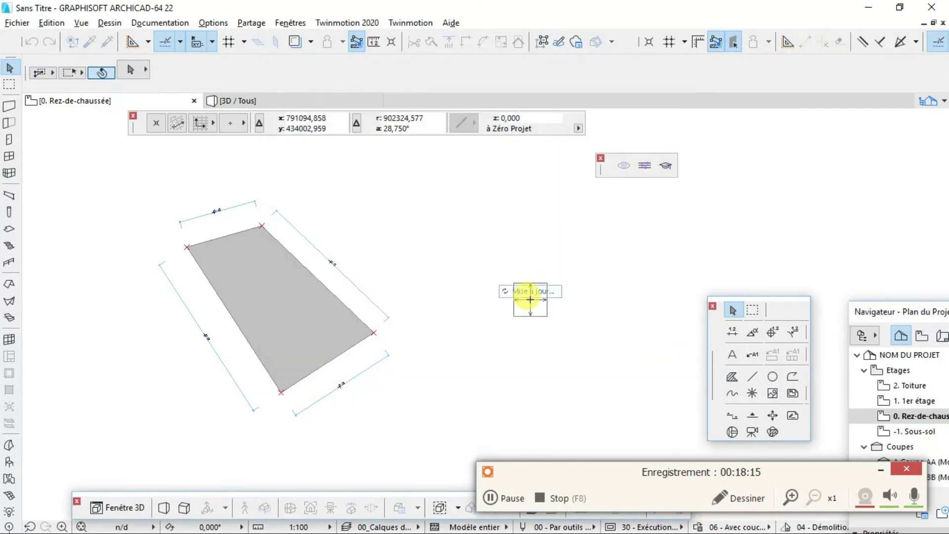
left_click(530, 299)
- Compare the dimensions of parcel edges B.1–B.4, B.4–B.3 and B.3–B.2 with the edge lengths written on the placed survey plan
scroll(494, 316, "up", 5)
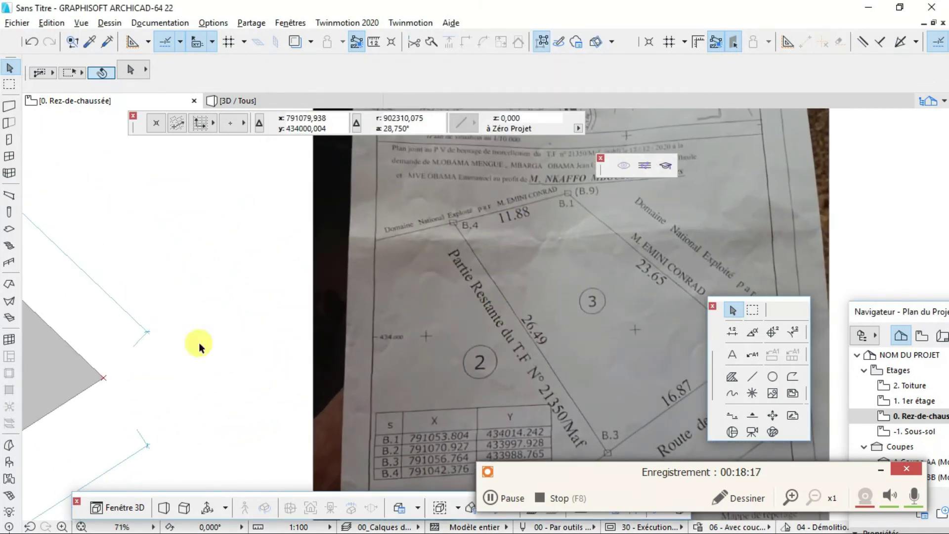
middle_click_drag(61, 334, 391, 350)
scroll(121, 287, "down", 5)
middle_click_drag(122, 285, 317, 357)
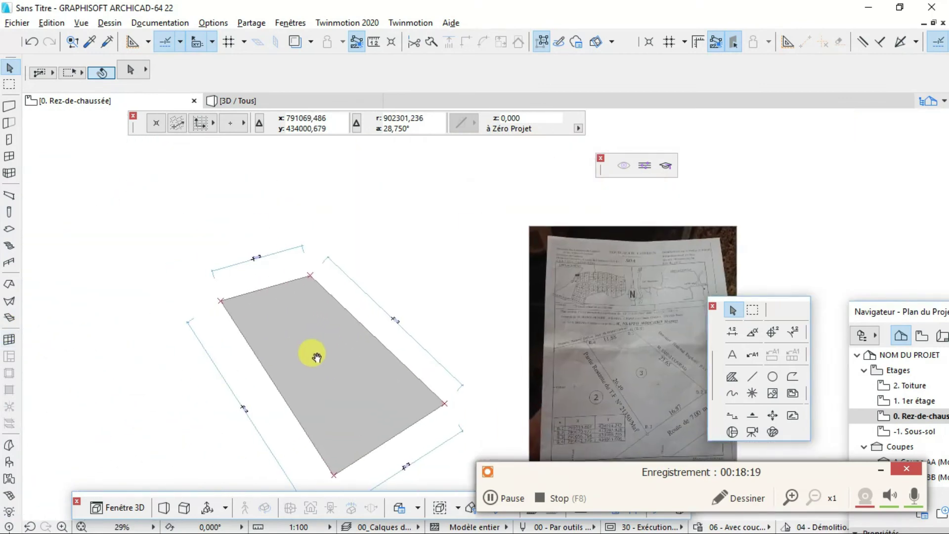
scroll(213, 271, "up", 10)
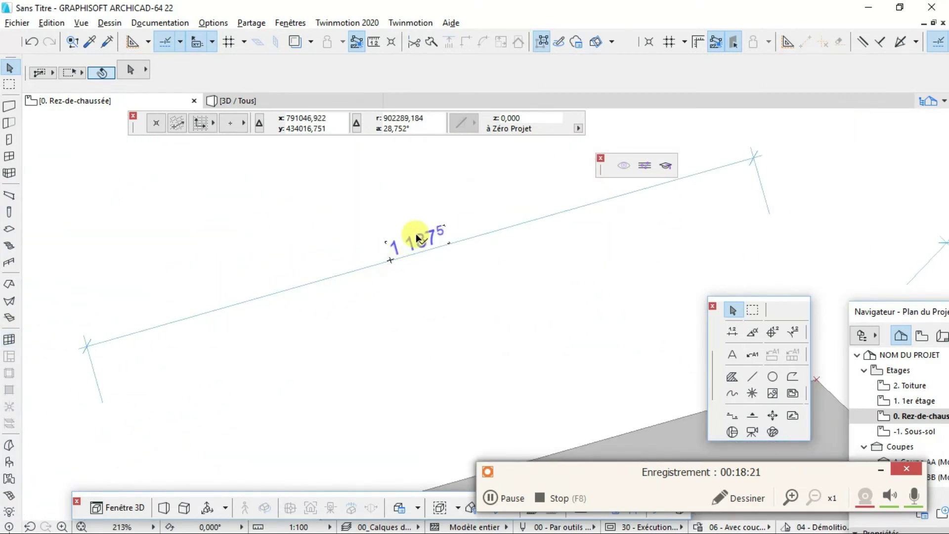
scroll(415, 240, "down", 8)
middle_click_drag(420, 323, 200, 251)
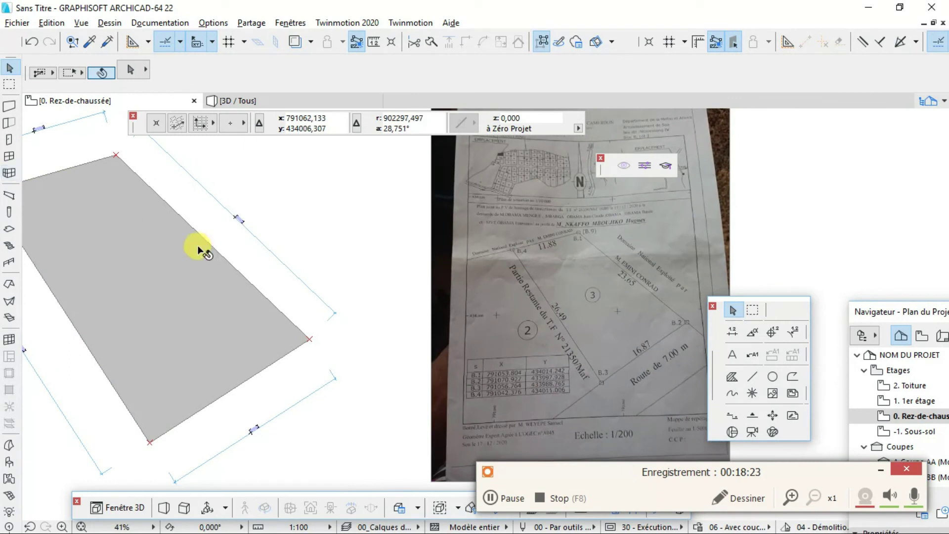
scroll(562, 333, "up", 4)
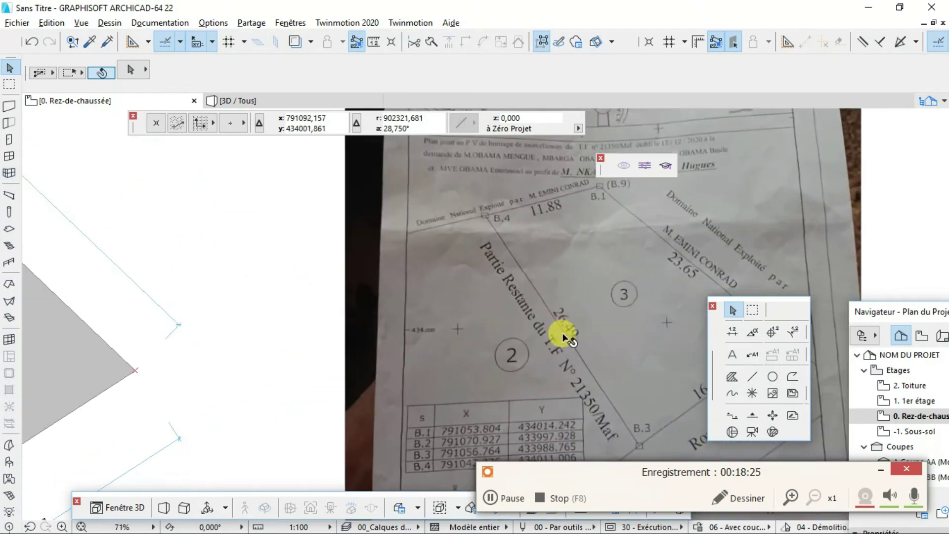
scroll(277, 337, "down", 9)
middle_click_drag(136, 334, 271, 343)
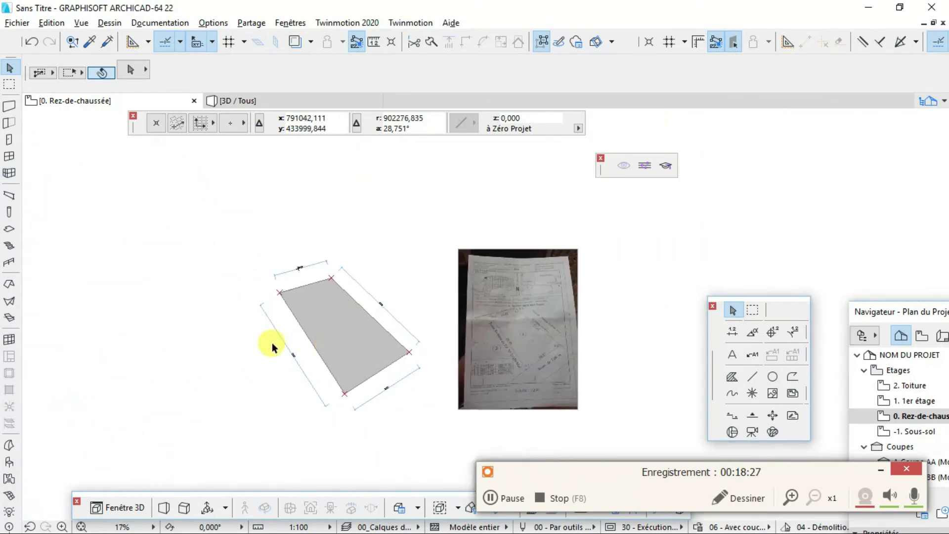
scroll(271, 343, "up", 13)
scroll(218, 377, "down", 13)
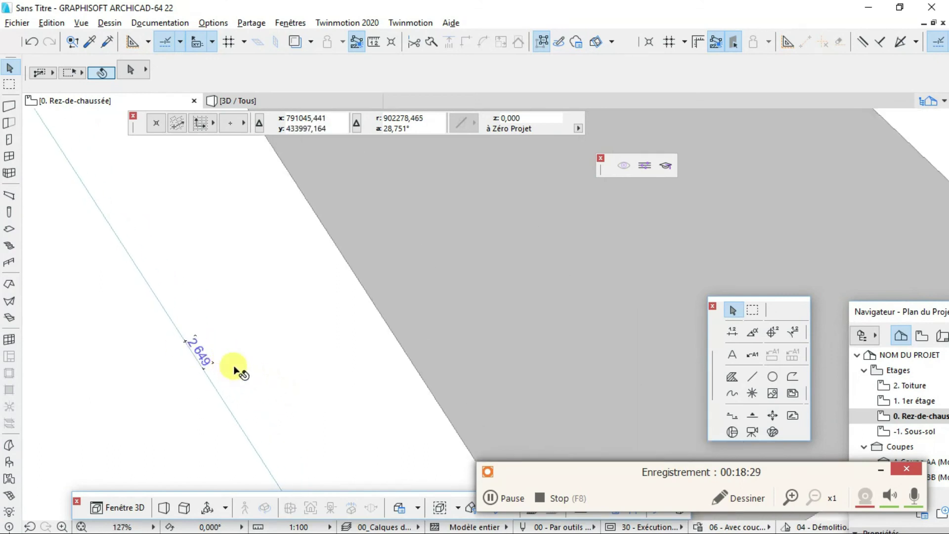
scroll(579, 267, "up", 10)
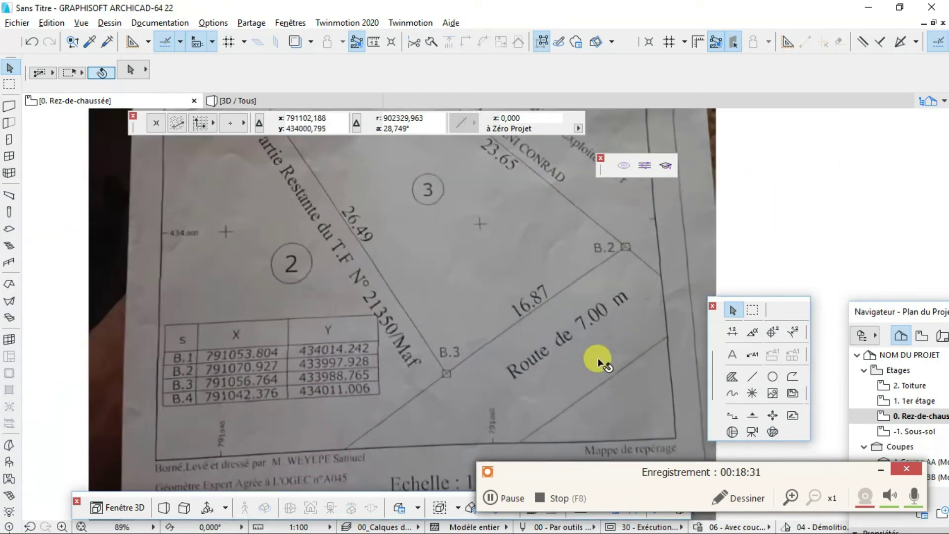
scroll(470, 299, "down", 8)
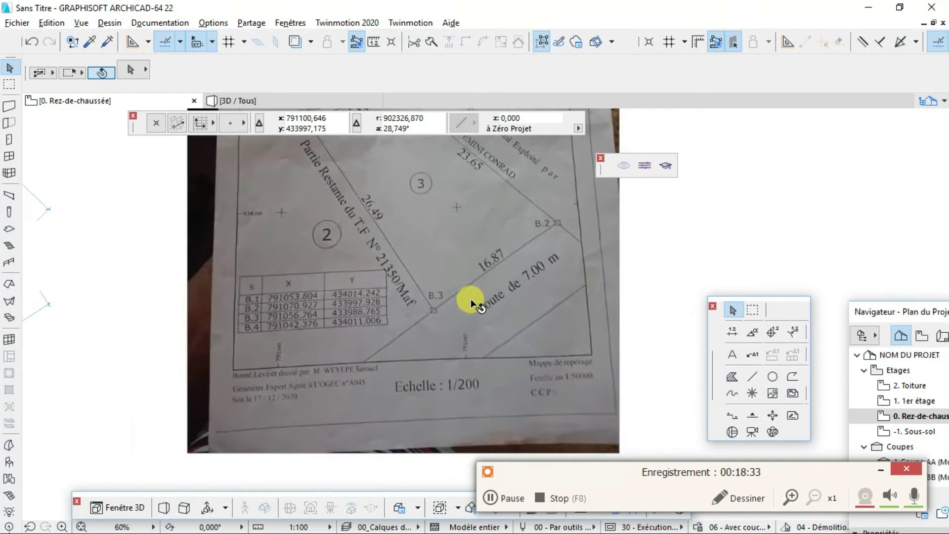
scroll(212, 409, "up", 4)
scroll(276, 360, "up", 2)
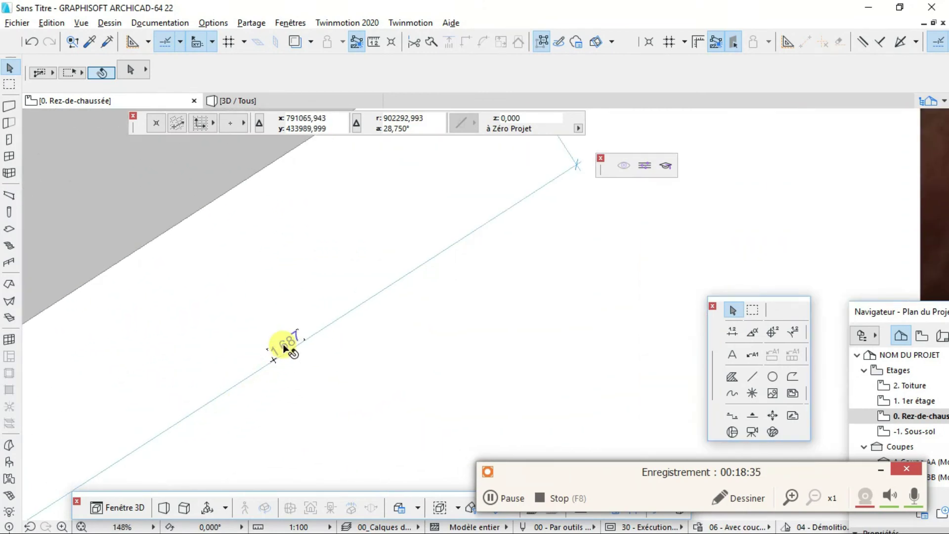
scroll(290, 360, "down", 5)
scroll(370, 333, "down", 4)
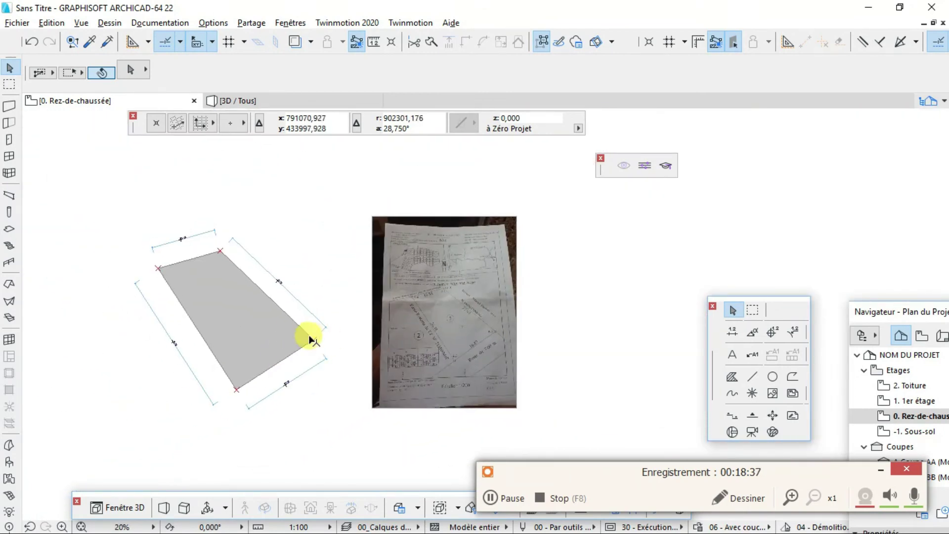
- Examine the plotted parcel outline against the parcel drawing and the X/Y coordinate table on the survey plan
scroll(307, 334, "up", 3)
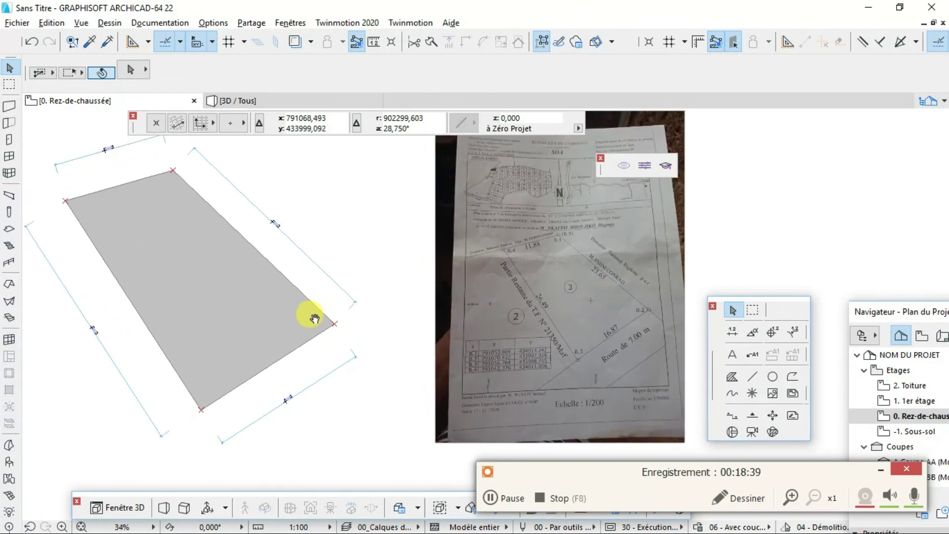
scroll(326, 316, "up", 1)
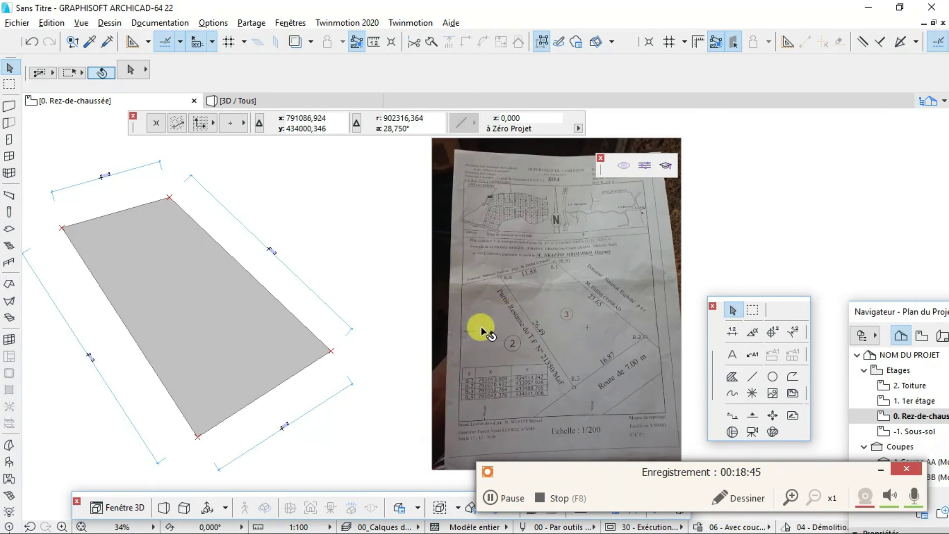
scroll(320, 364, "up", 3)
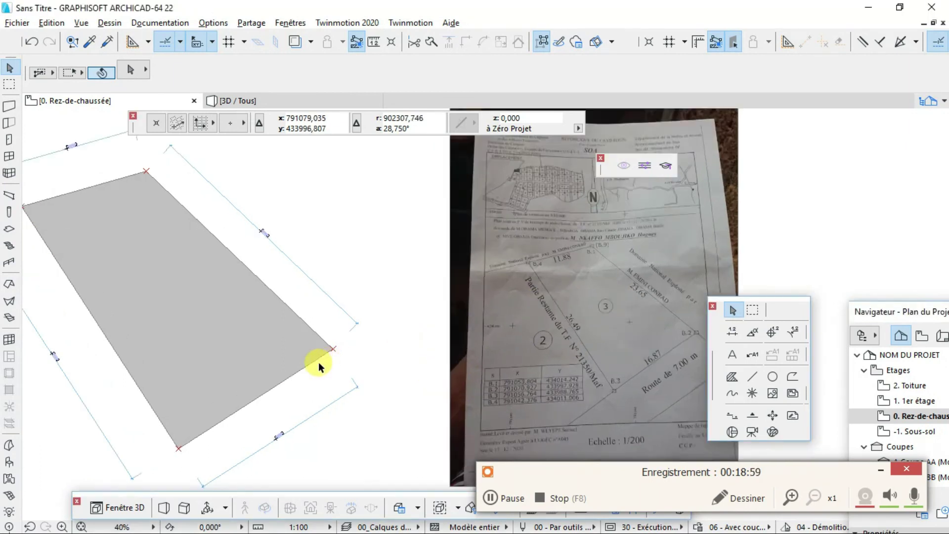
scroll(325, 368, "down", 3)
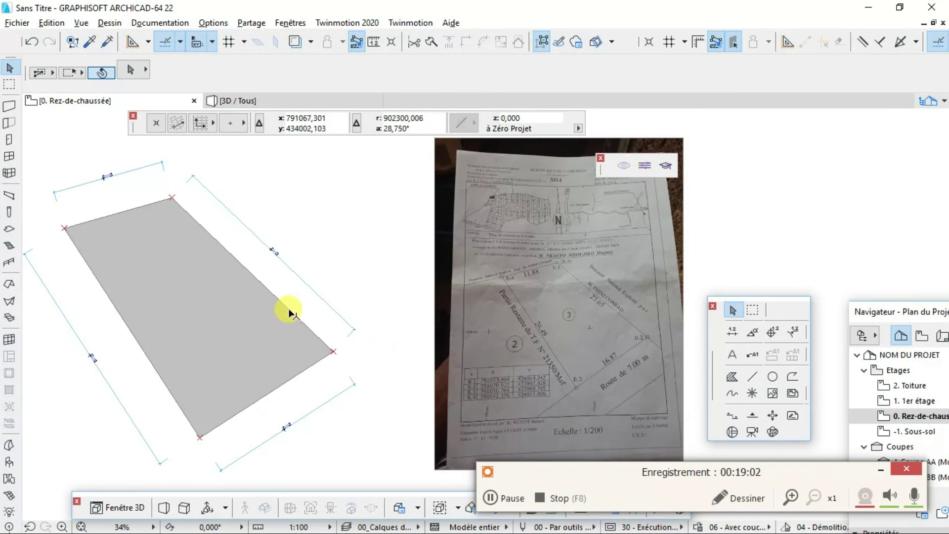
scroll(536, 379, "up", 3)
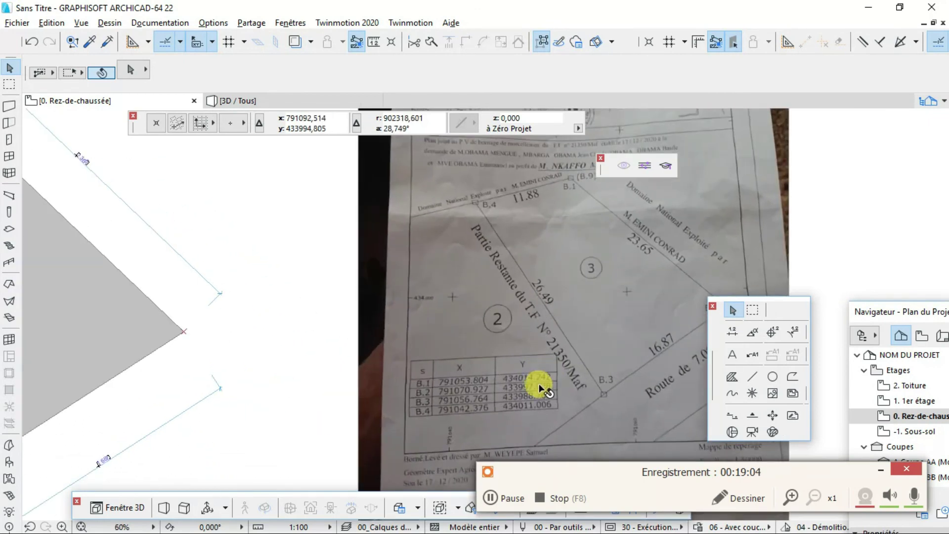
scroll(414, 378, "down", 3)
scroll(396, 378, "down", 1)
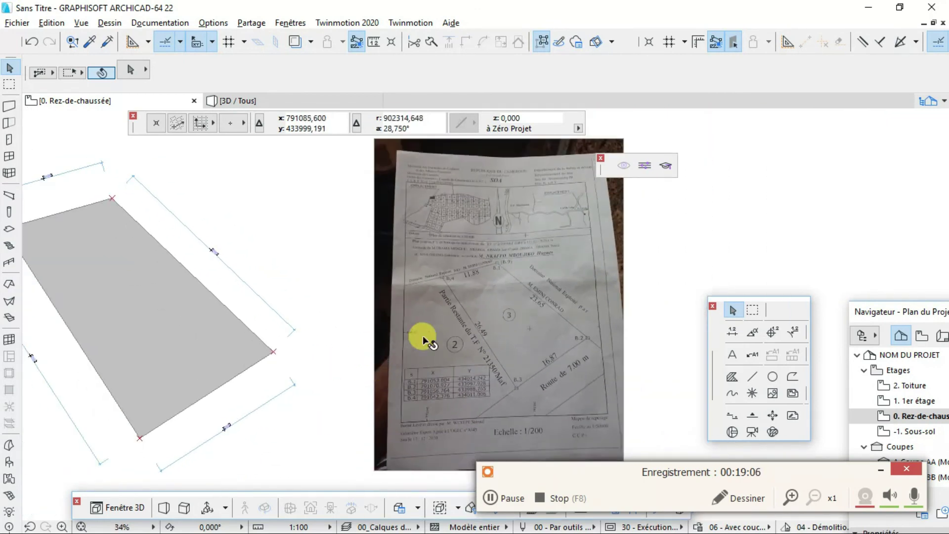
scroll(451, 198, "up", 3)
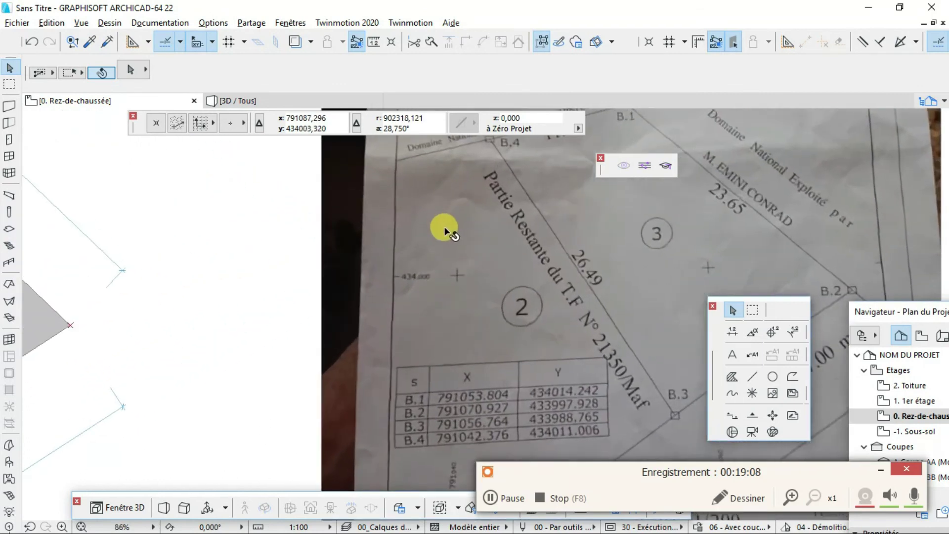
scroll(425, 287, "down", 5)
scroll(415, 312, "down", 2)
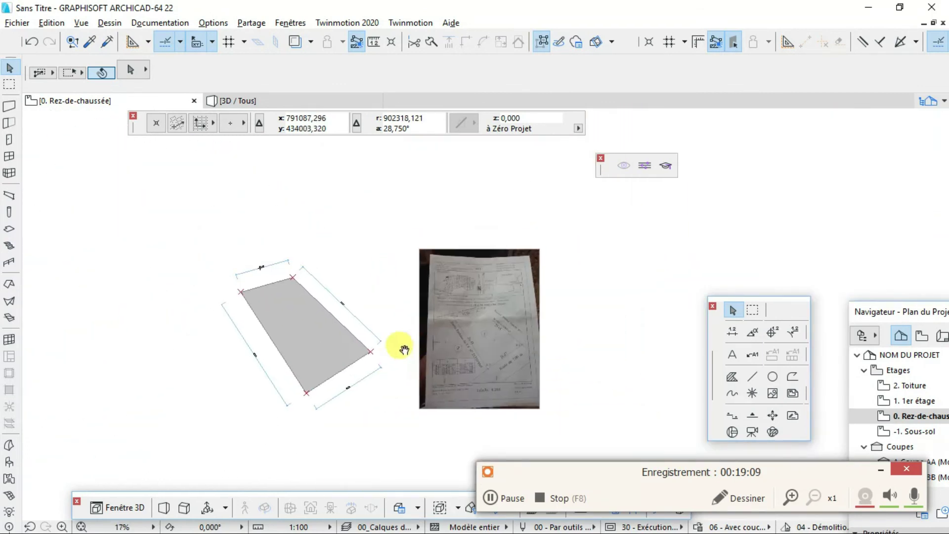
left_click(309, 322)
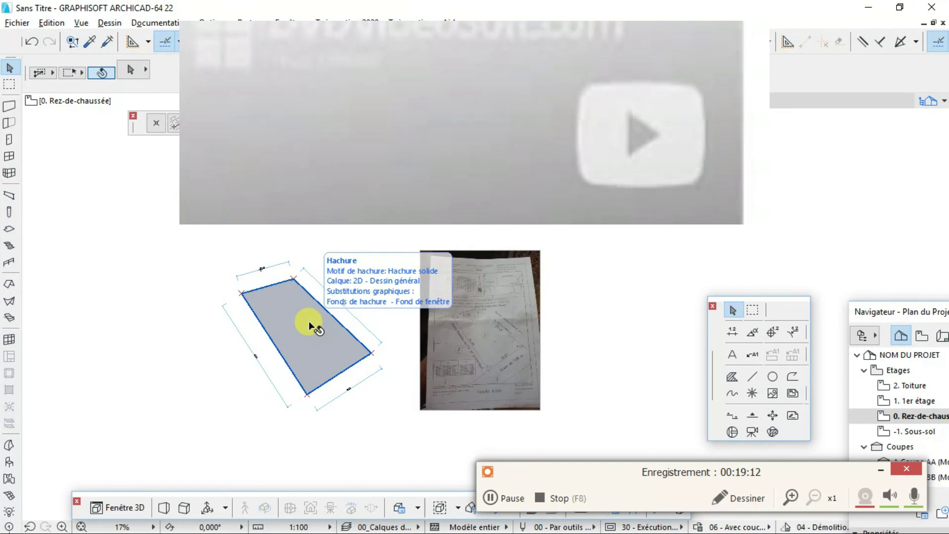